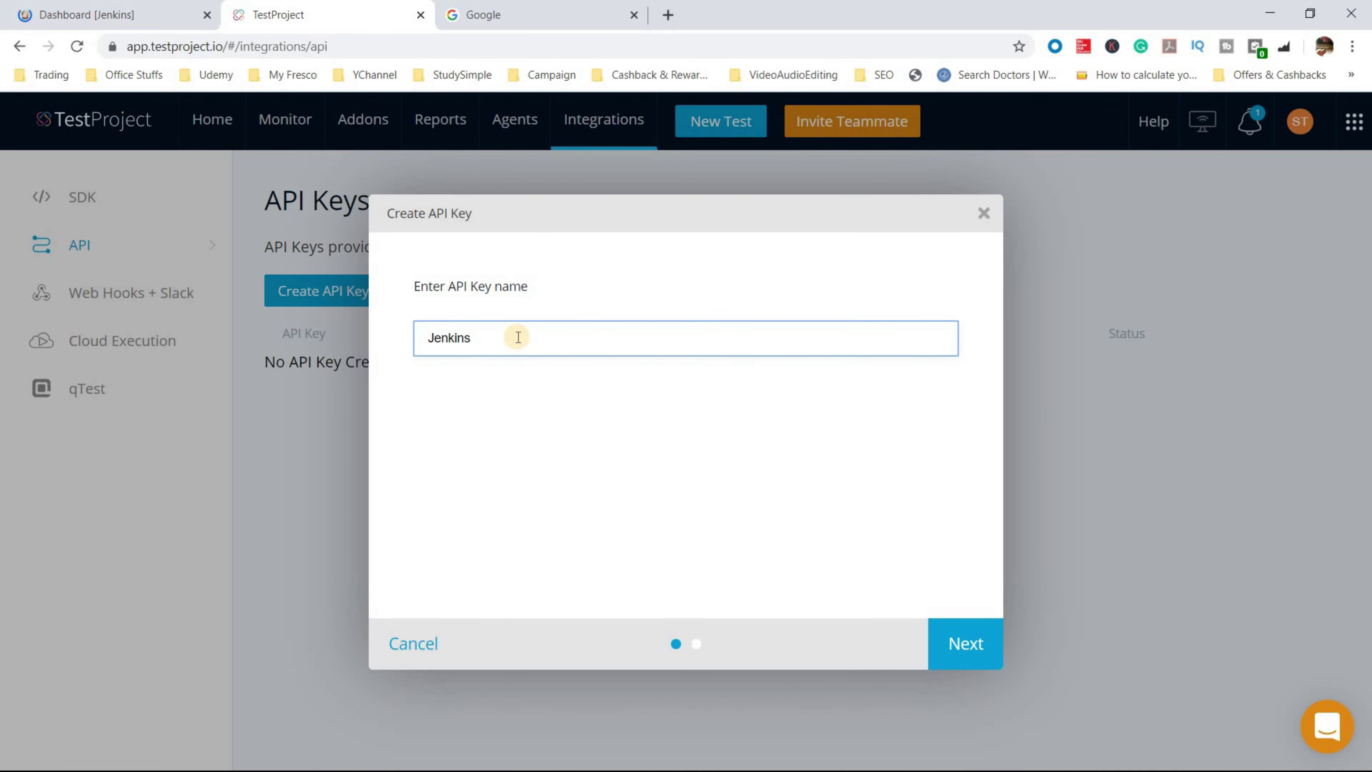
- Create a TestProject API key named 'Jenkins Integration' with access to My first Project
type("Integration")
key("Return")
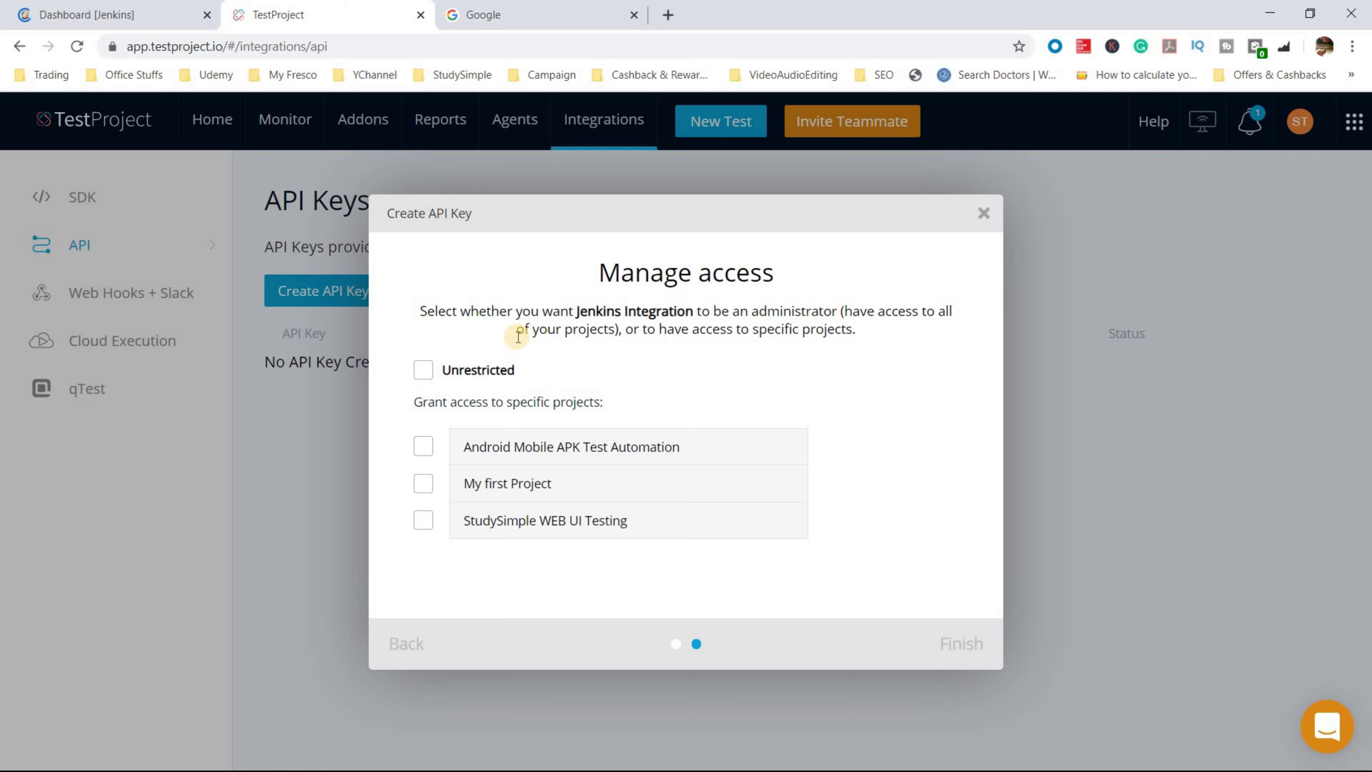
left_click(423, 484)
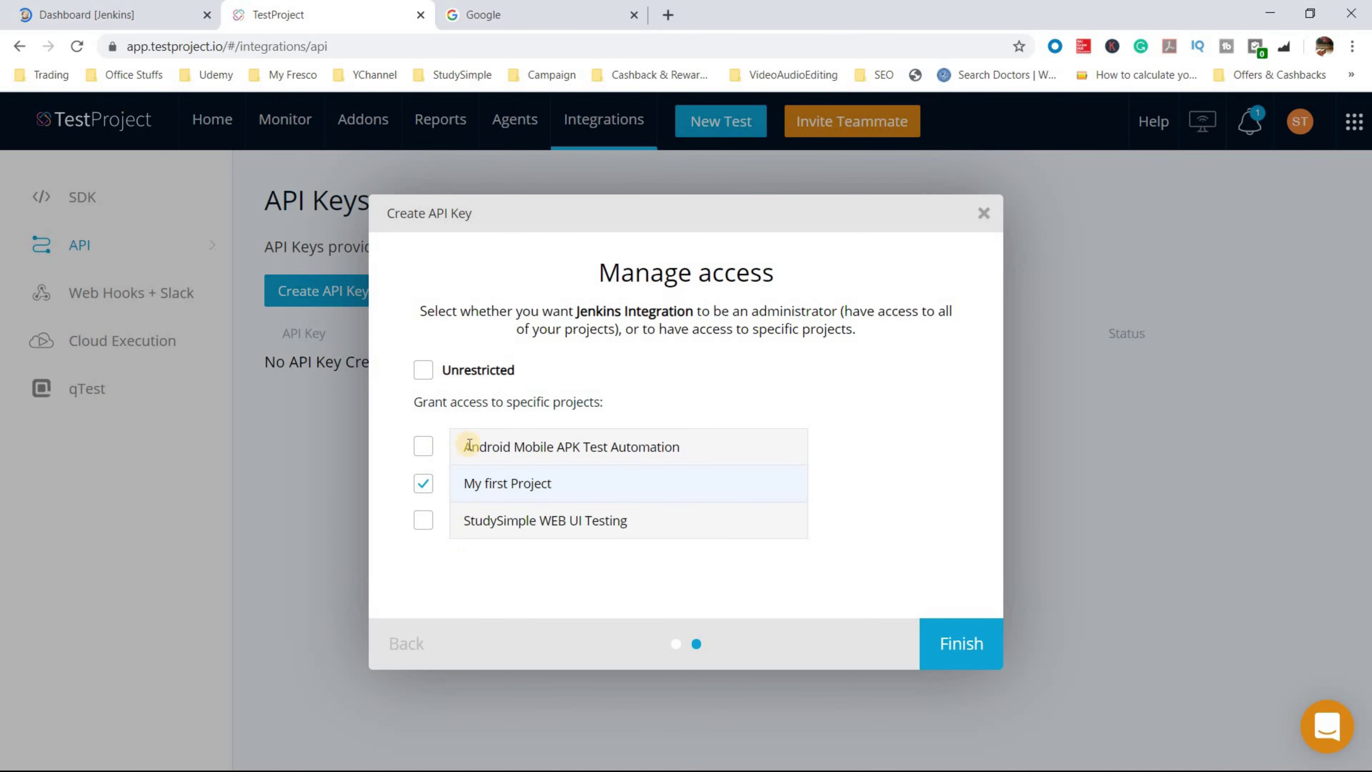
left_click(422, 493)
left_click(949, 648)
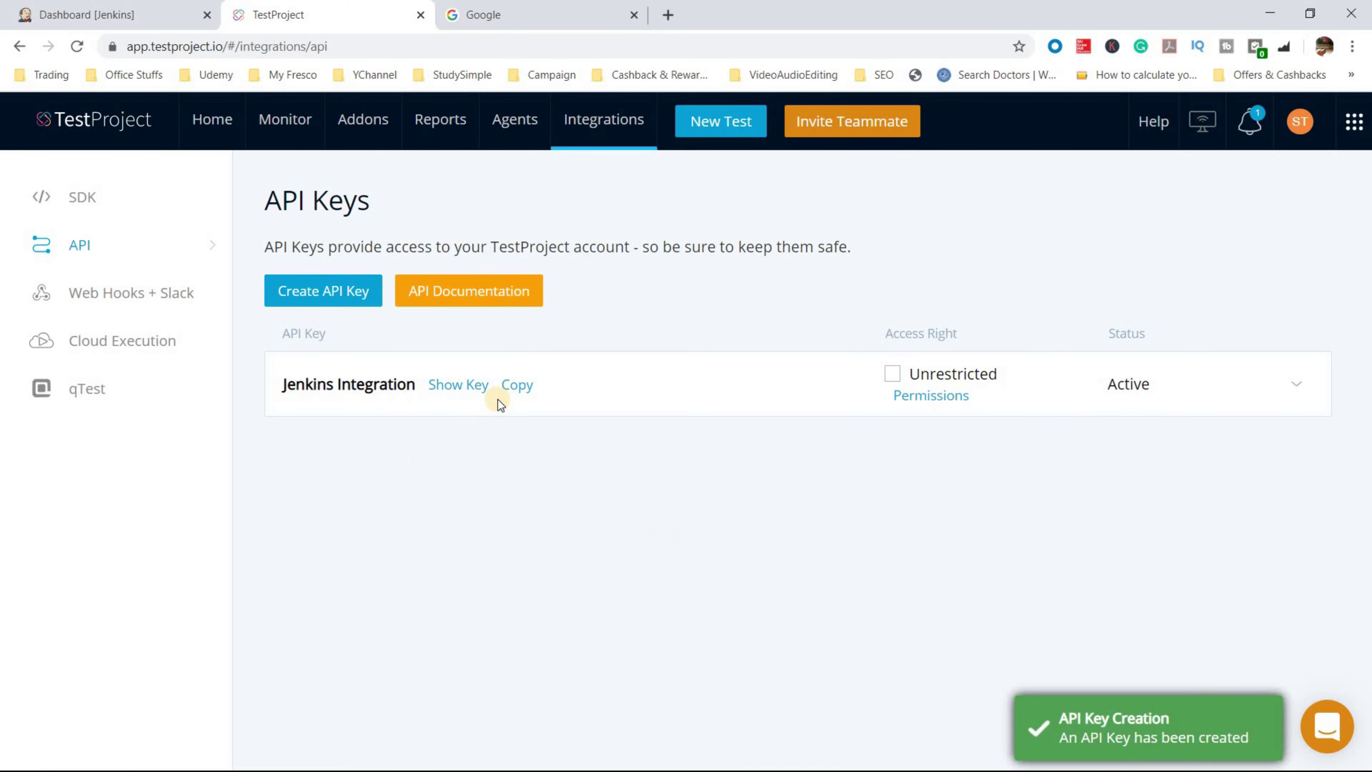
- Reveal the new API key's value and copy it for Jenkins
left_click(459, 384)
left_click(700, 400)
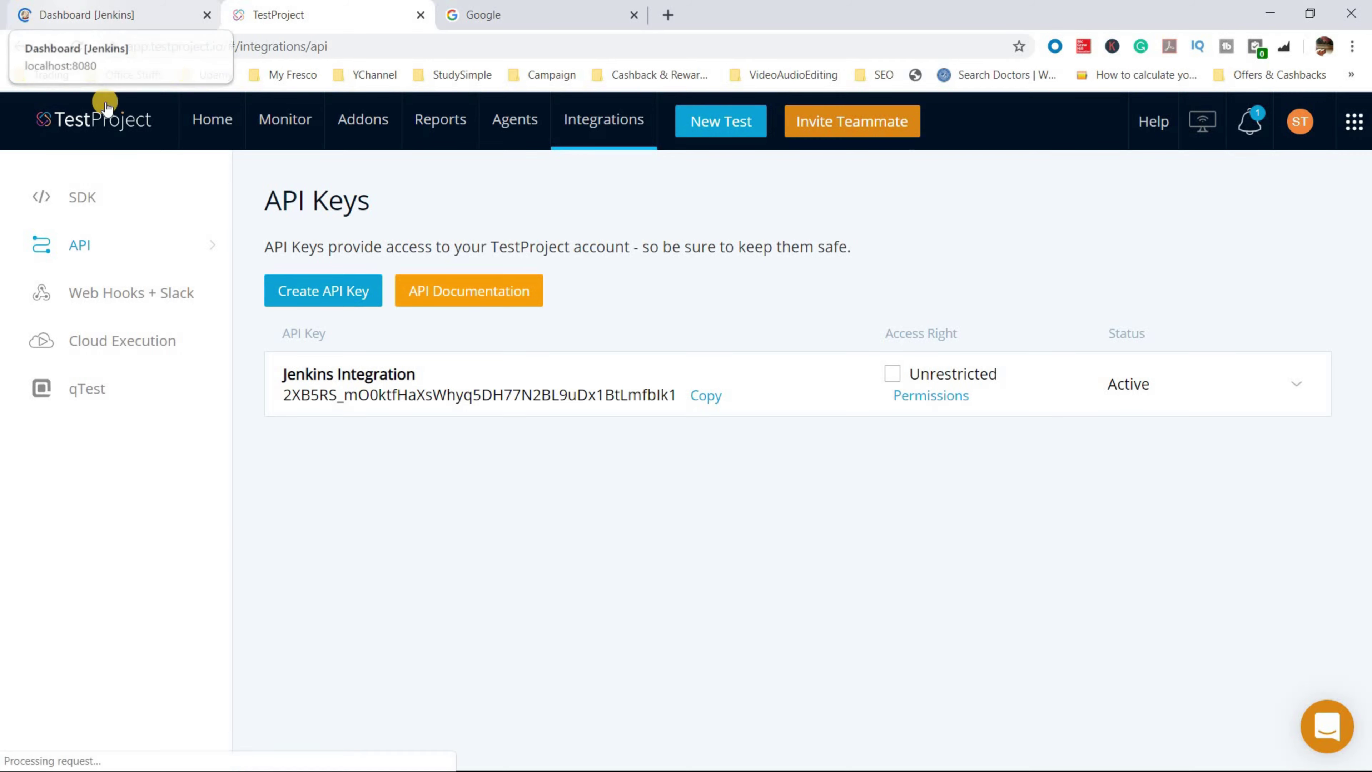
key("ctrl+1")
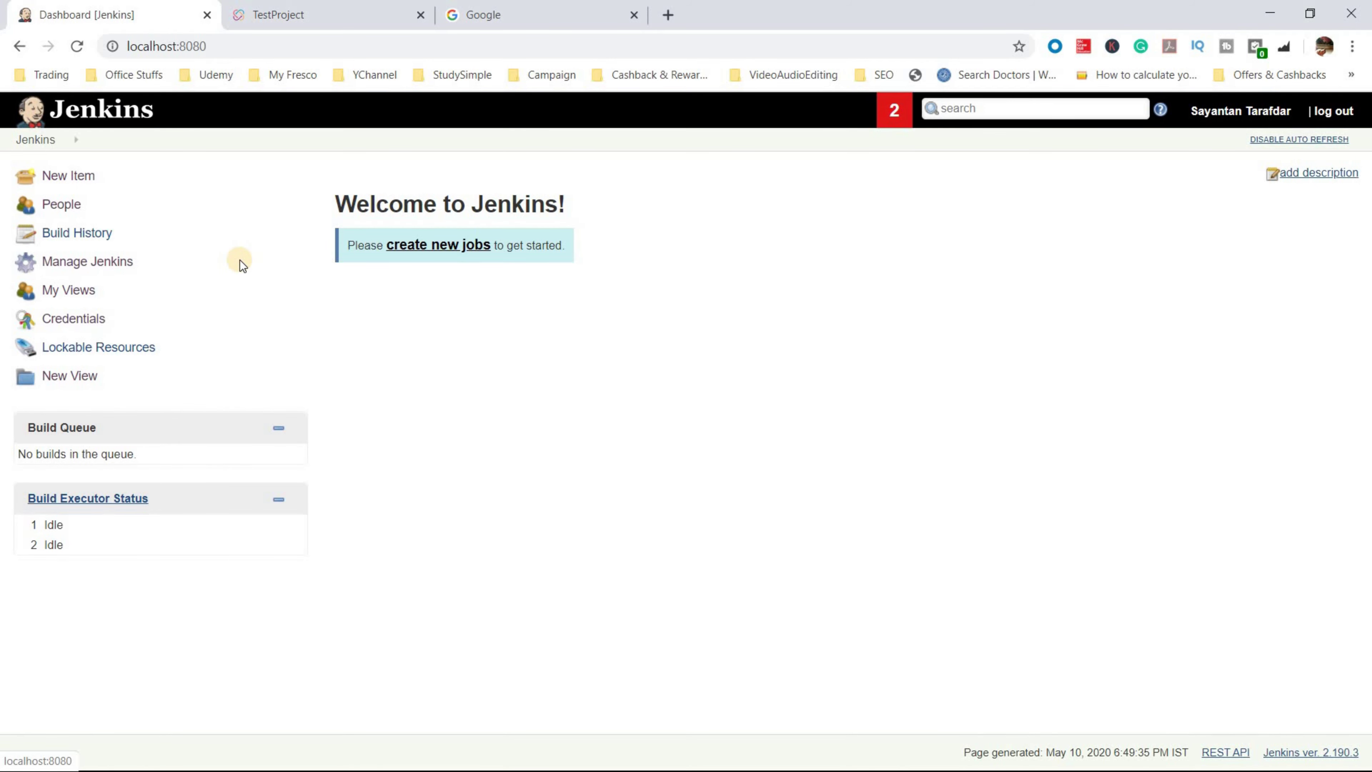
- Paste the copied key into the API Key field of the TestProject Global Configuration
left_click(240, 259)
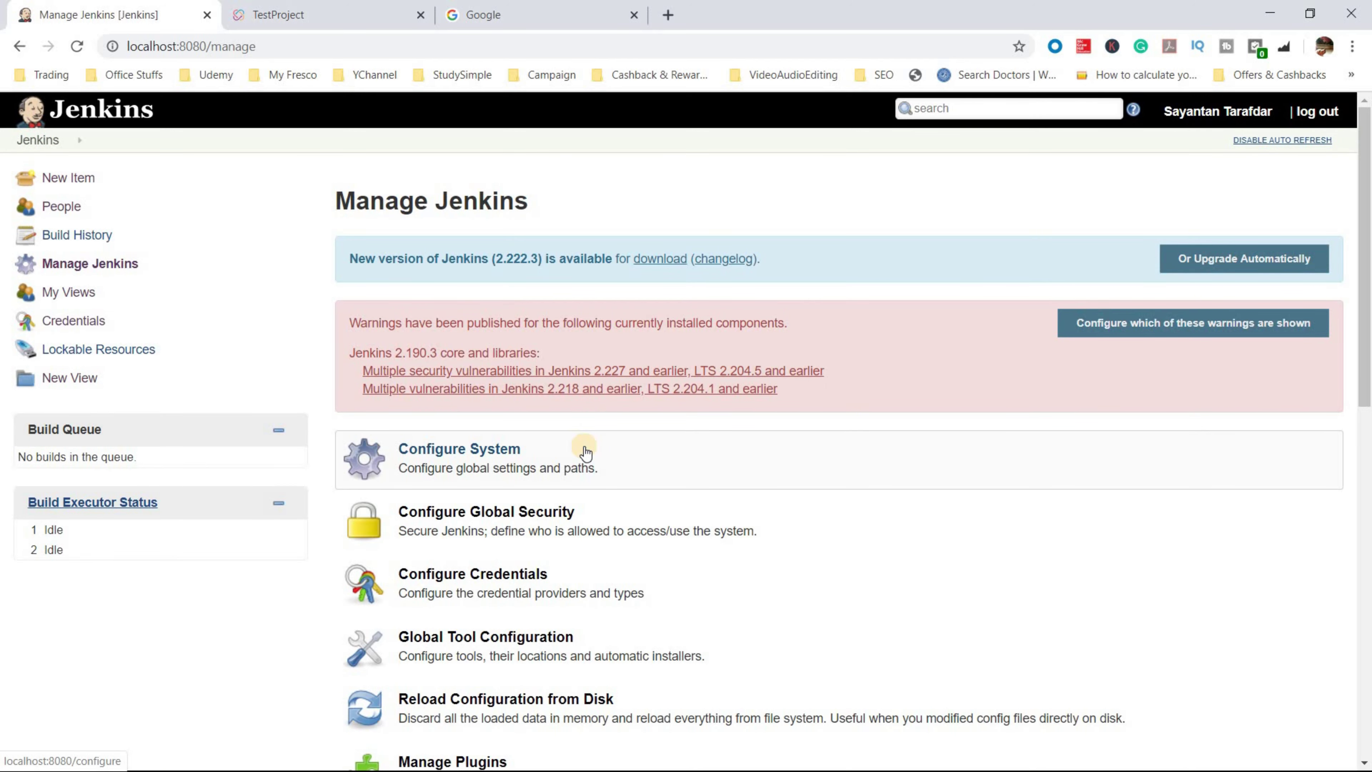
left_click(458, 477)
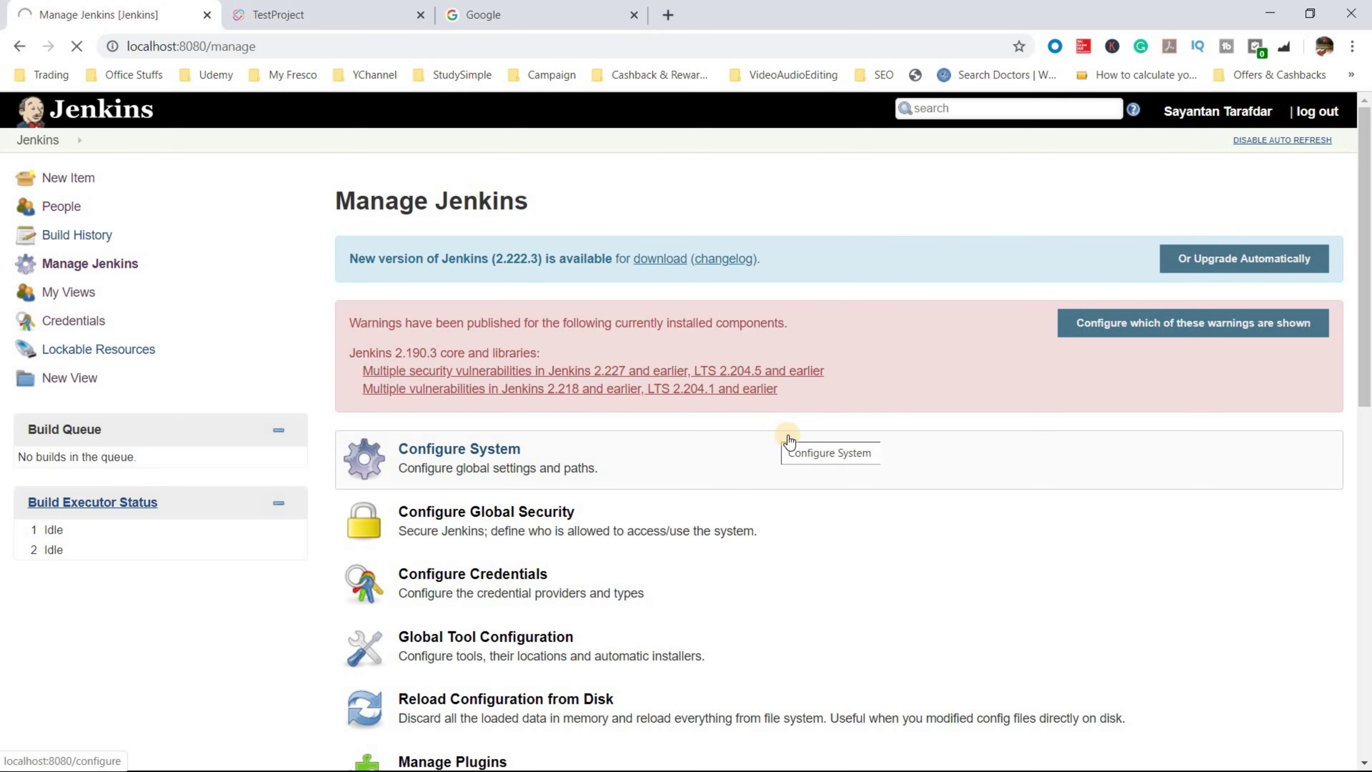
scroll(729, 512, "down", 10)
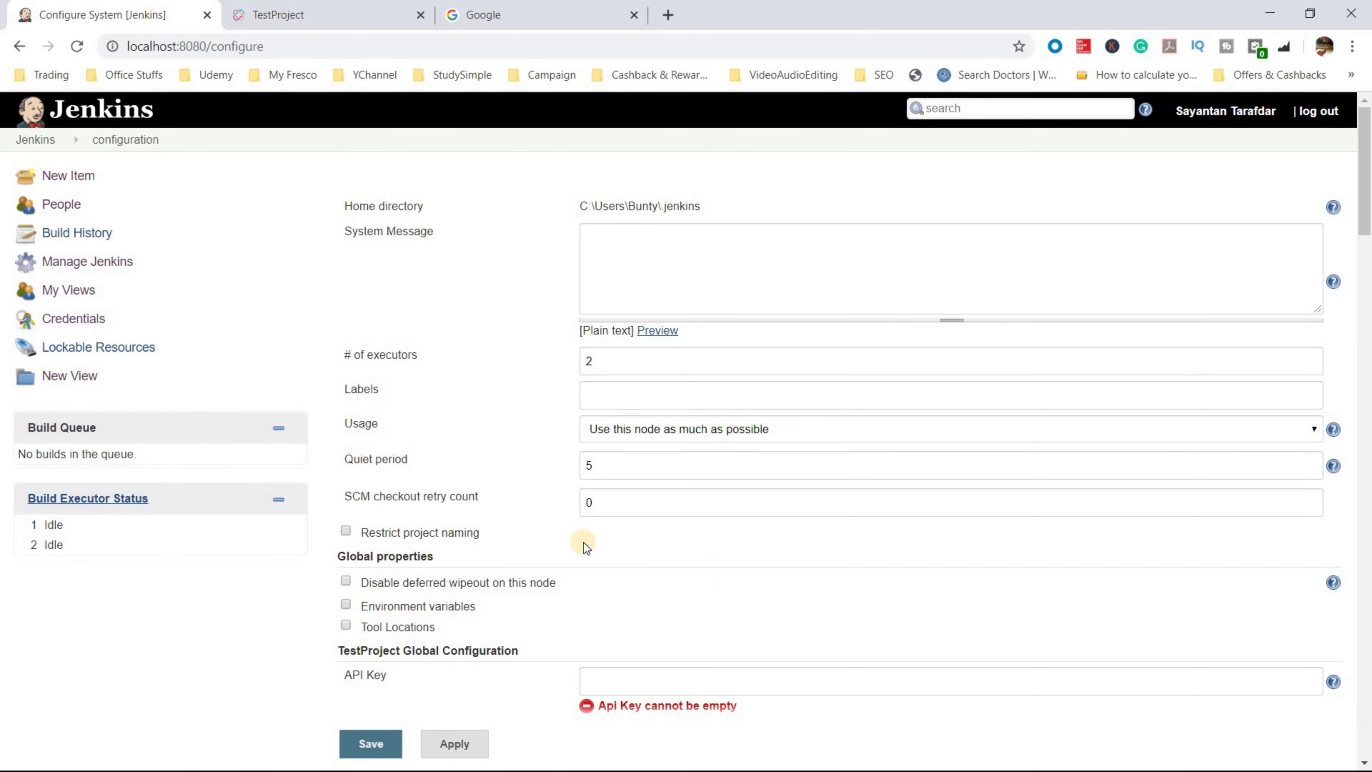
key("ctrl+f")
type("te")
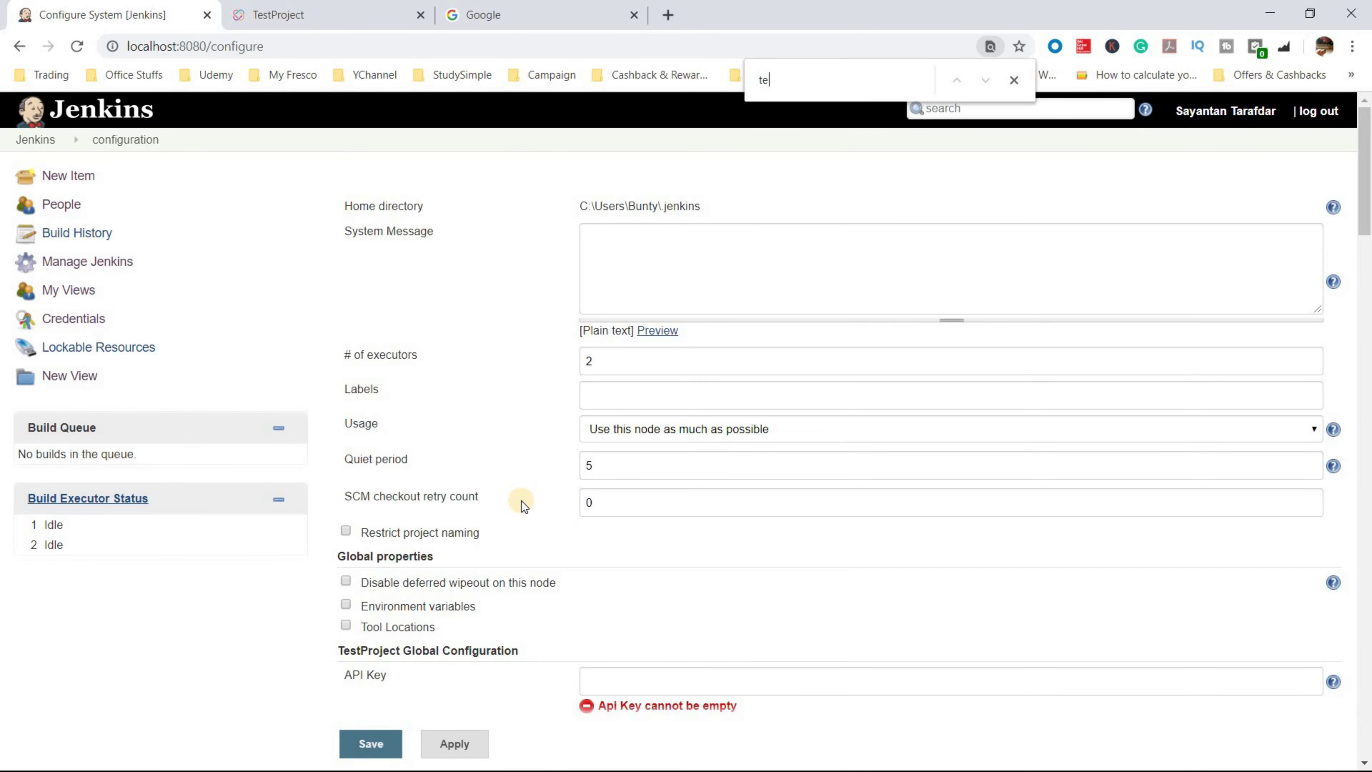
type("stproject")
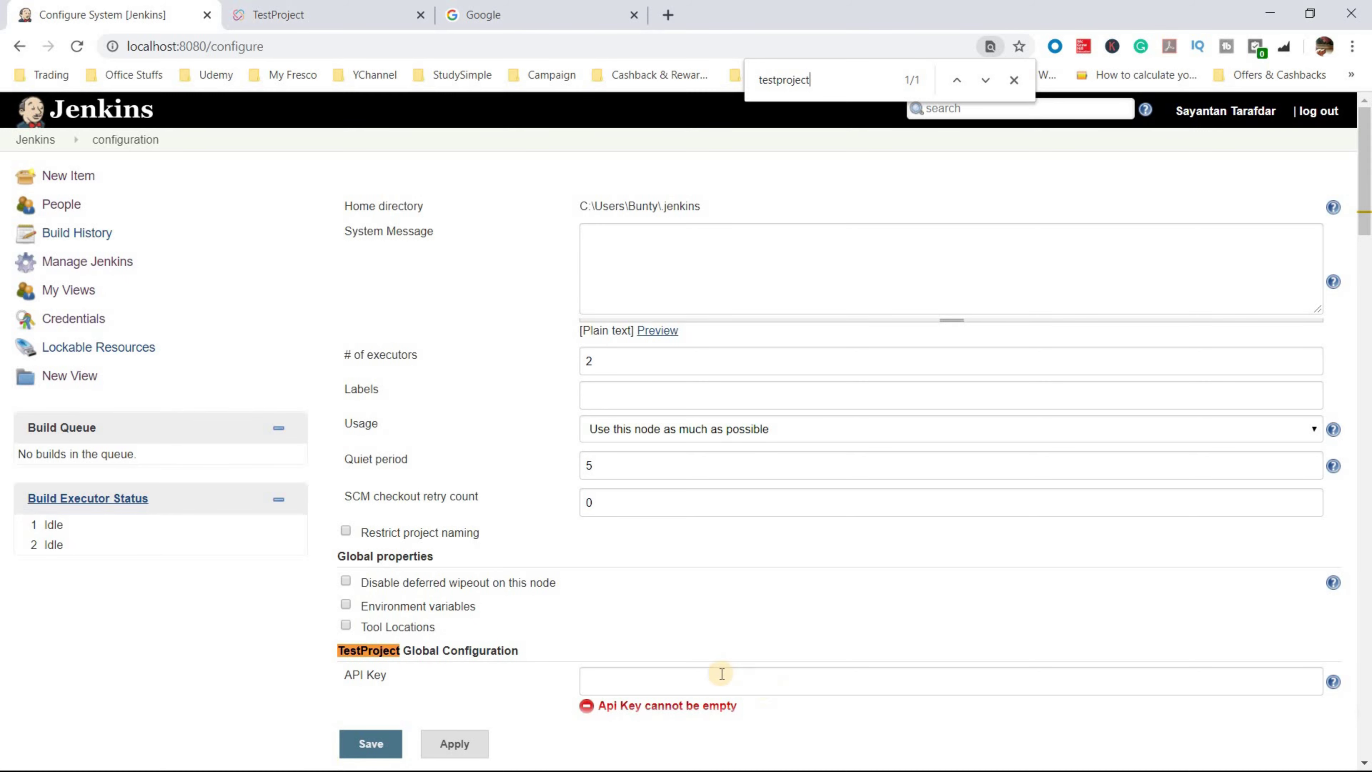
scroll(551, 689, "down", 3)
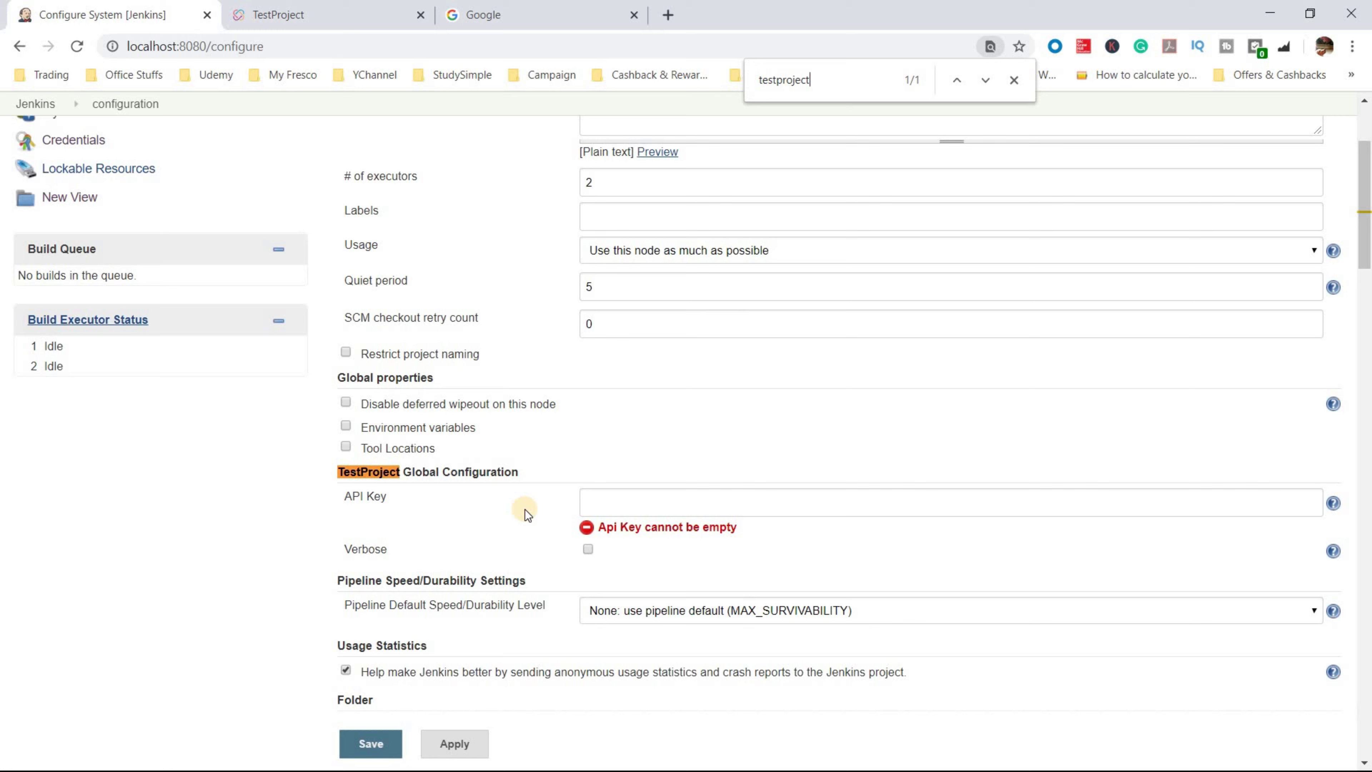
left_click(630, 508)
key("ctrl+v")
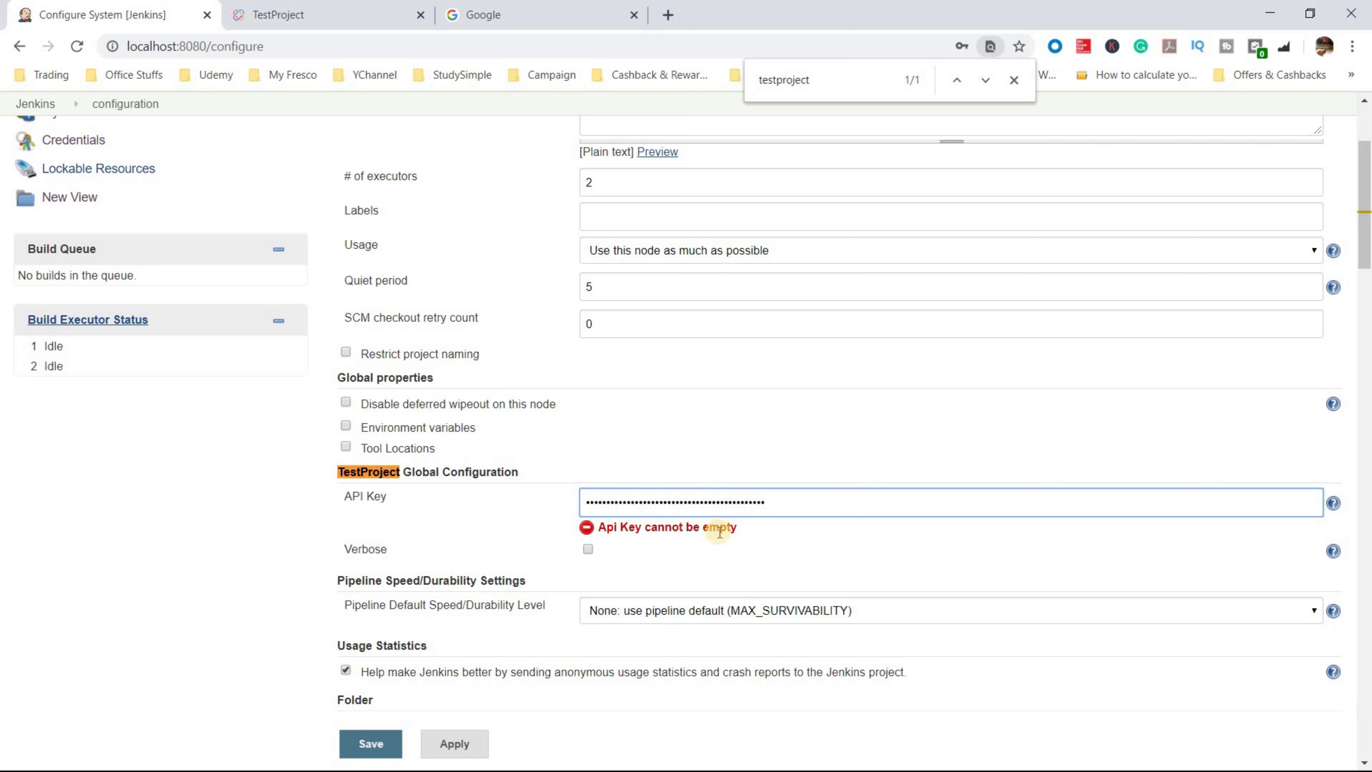
- Apply and save the Jenkins system configuration with the new API key
left_click(1334, 503)
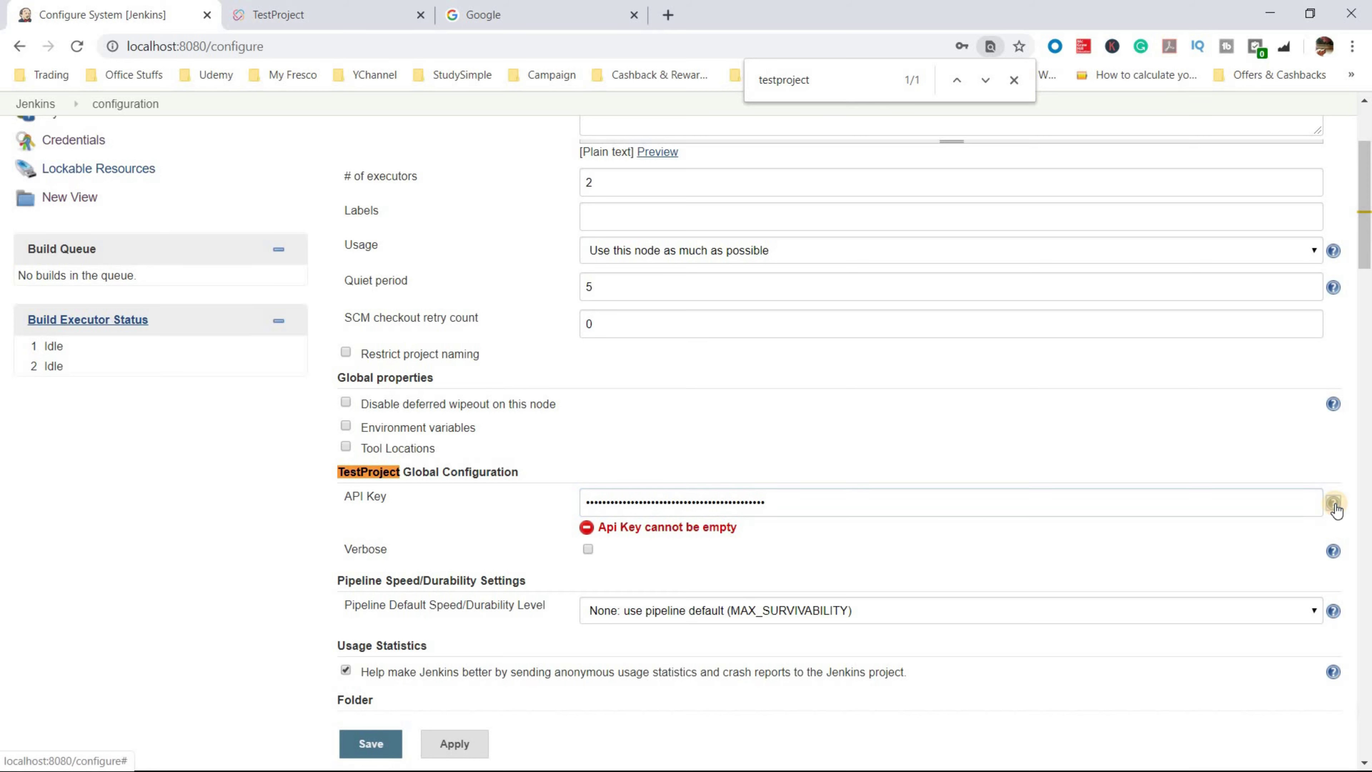
left_click(1334, 504)
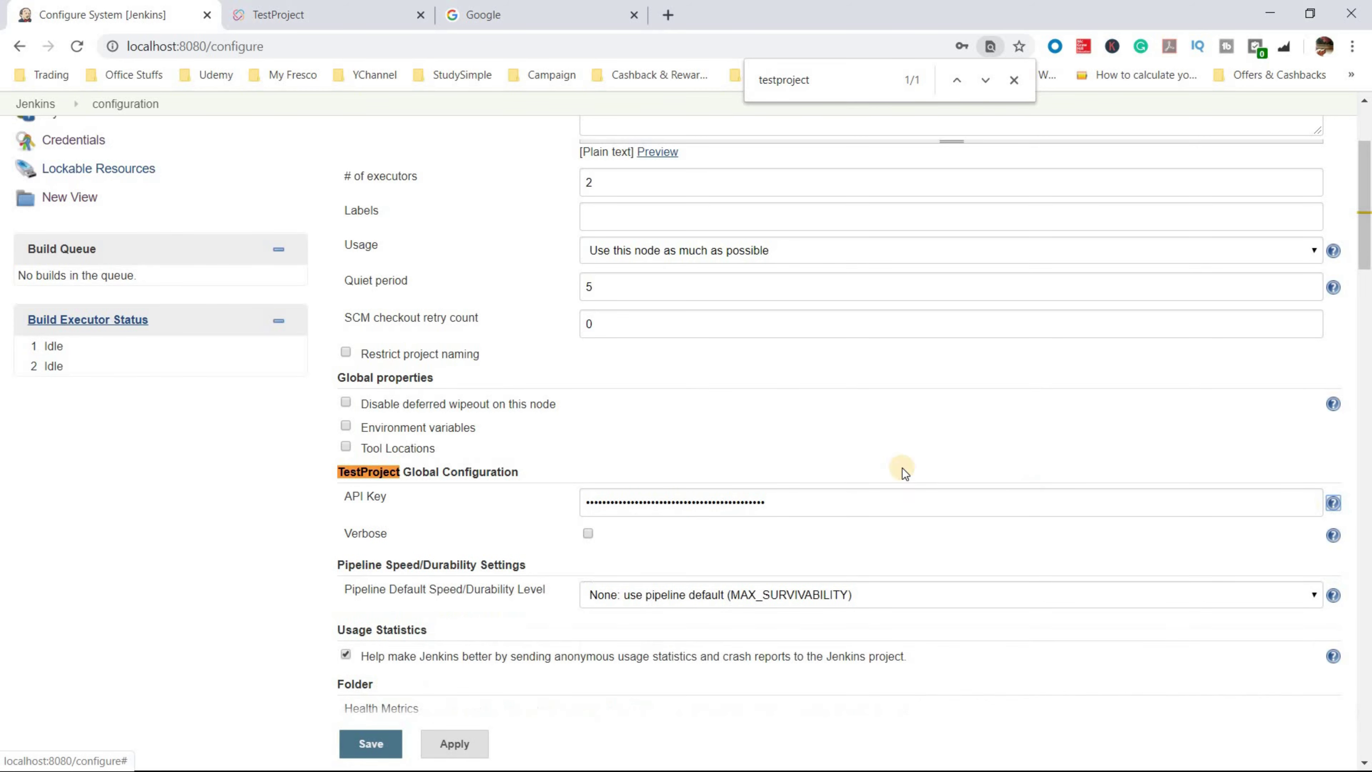
scroll(427, 708, "down", 2)
left_click(396, 745)
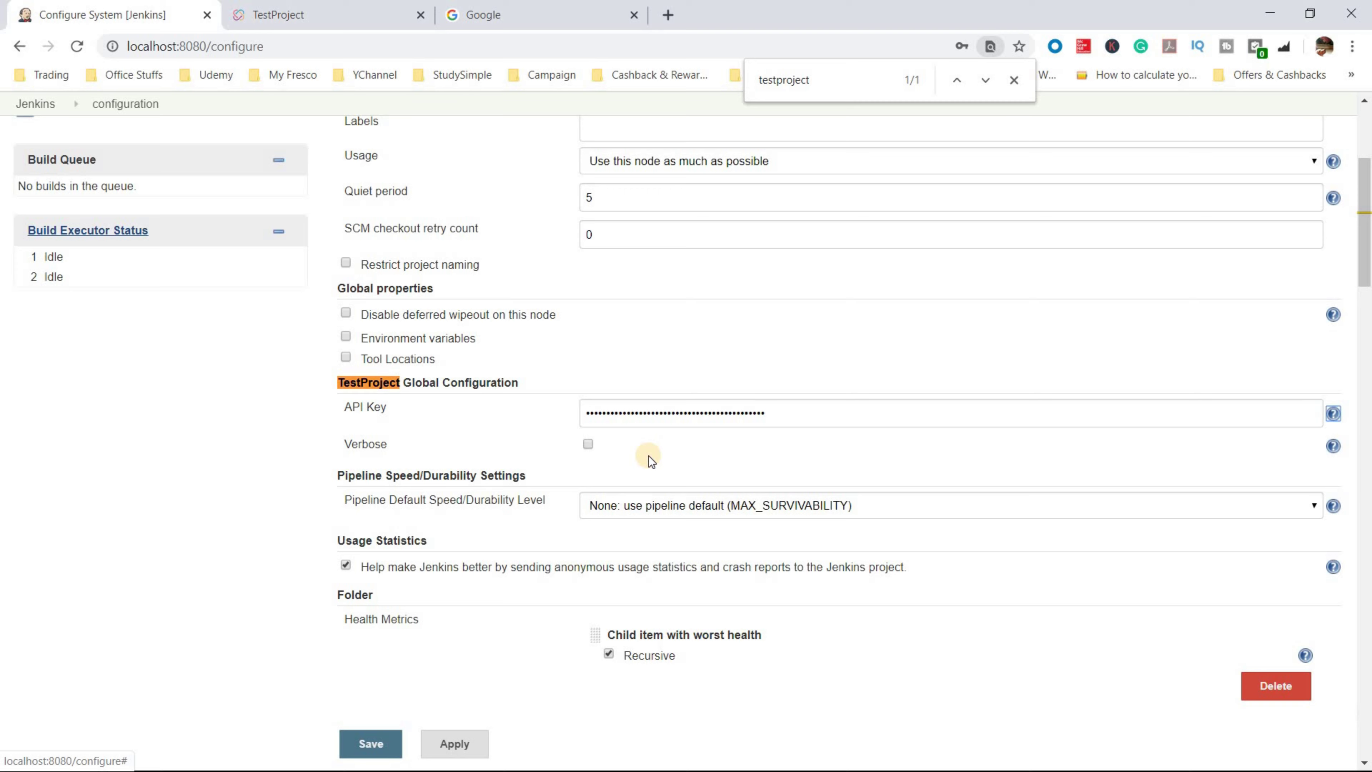
left_click(459, 746)
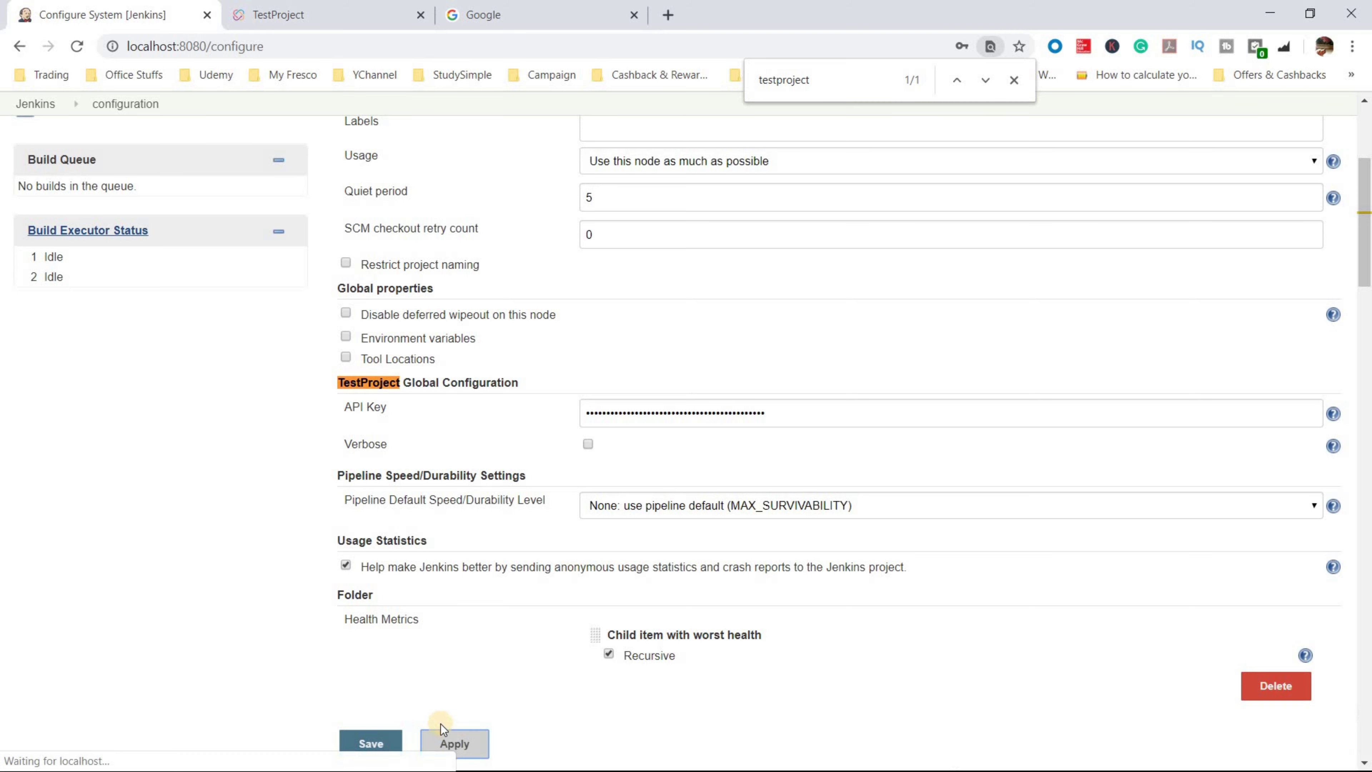
left_click(367, 745)
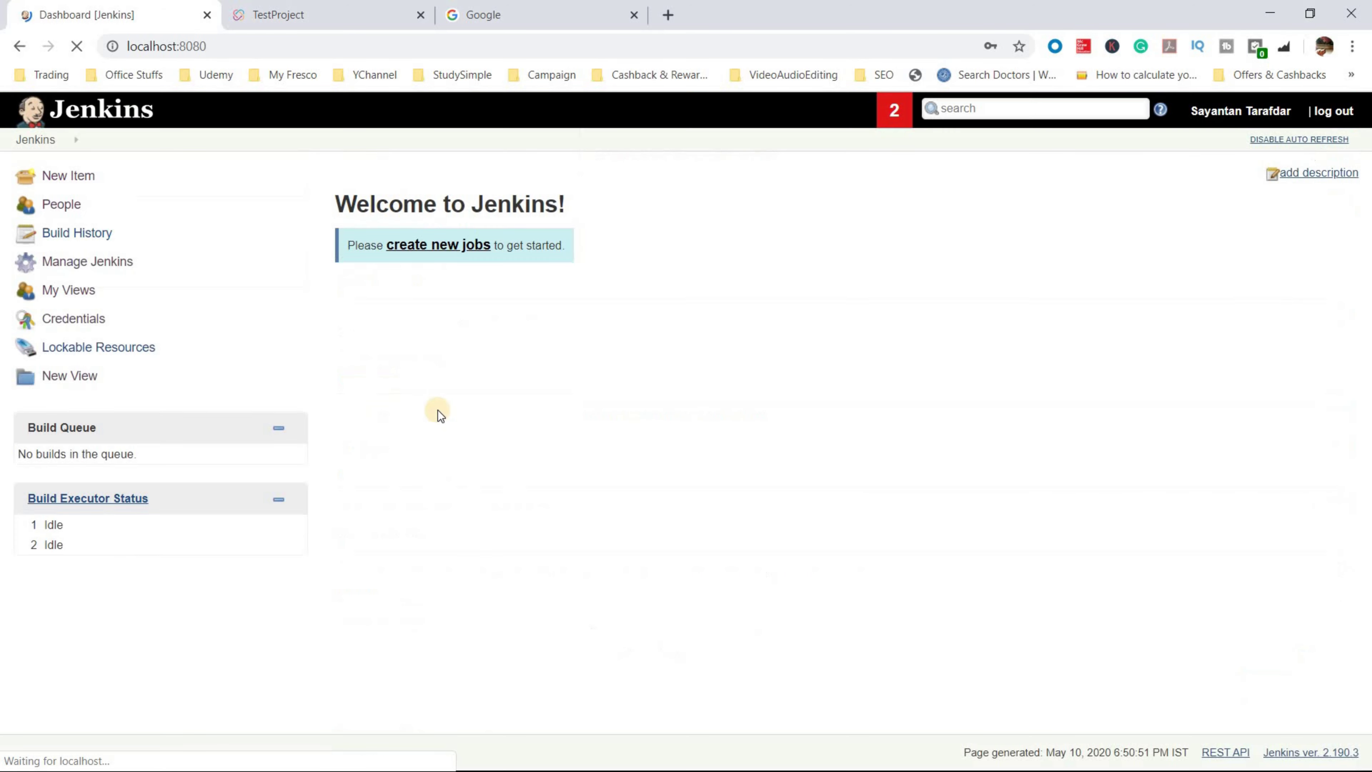
- Create a new Freestyle project job named 'TestProject_Testing'
left_click(438, 246)
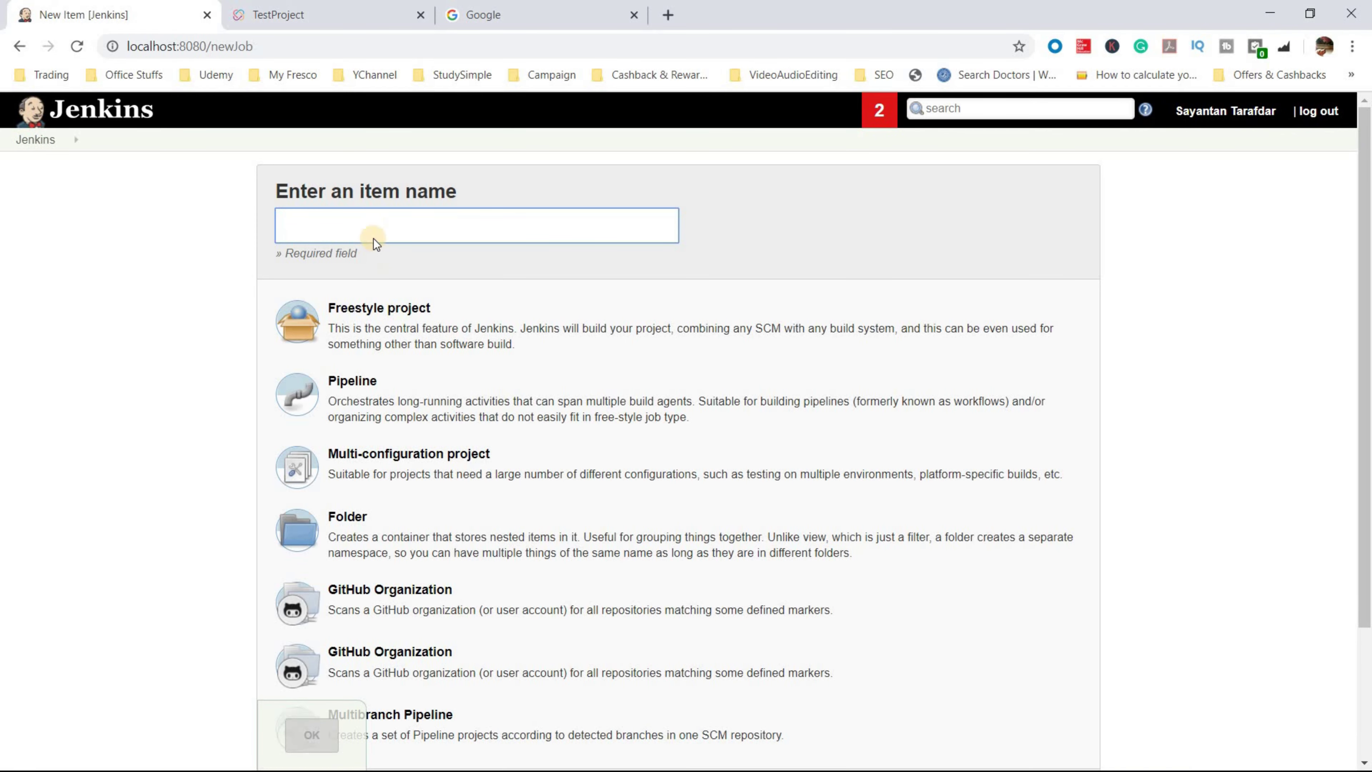
left_click(377, 230)
type("TestProject")
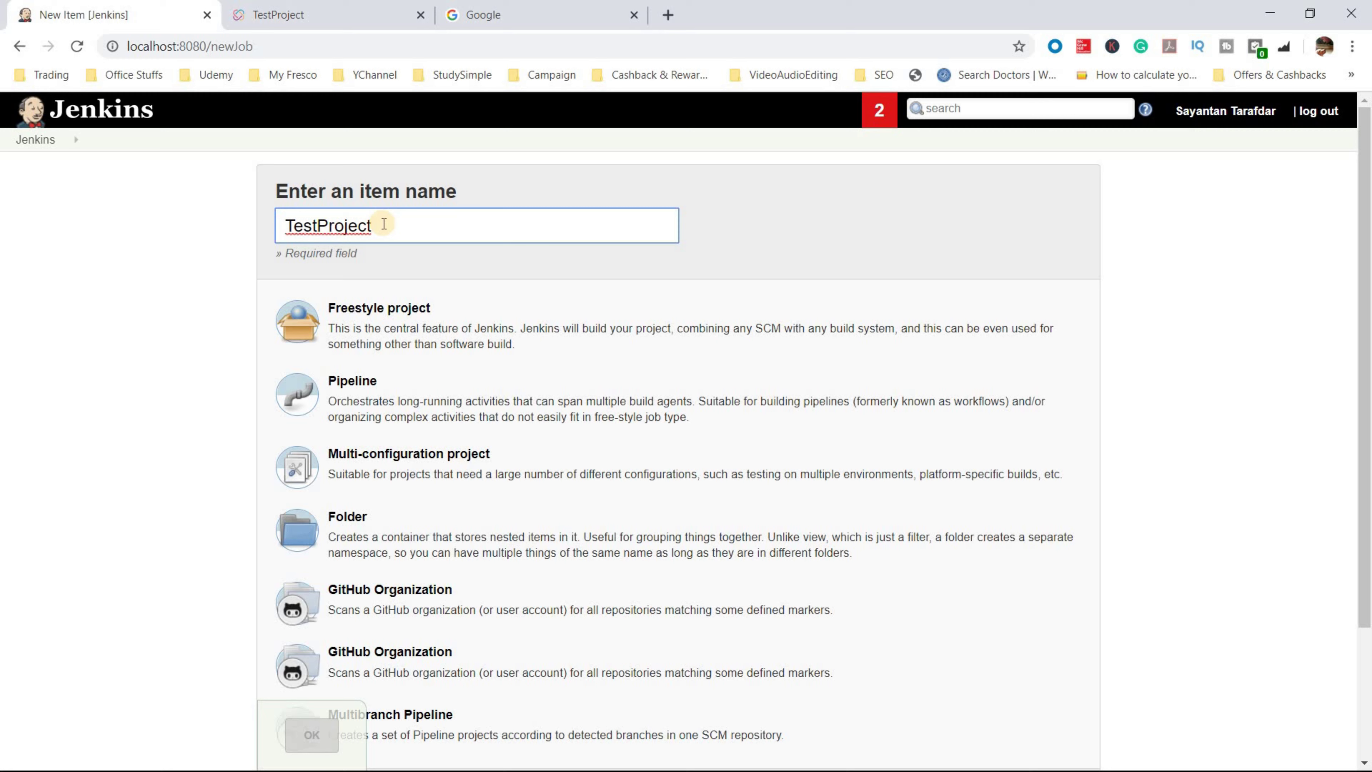
type("_Testing")
left_click(414, 336)
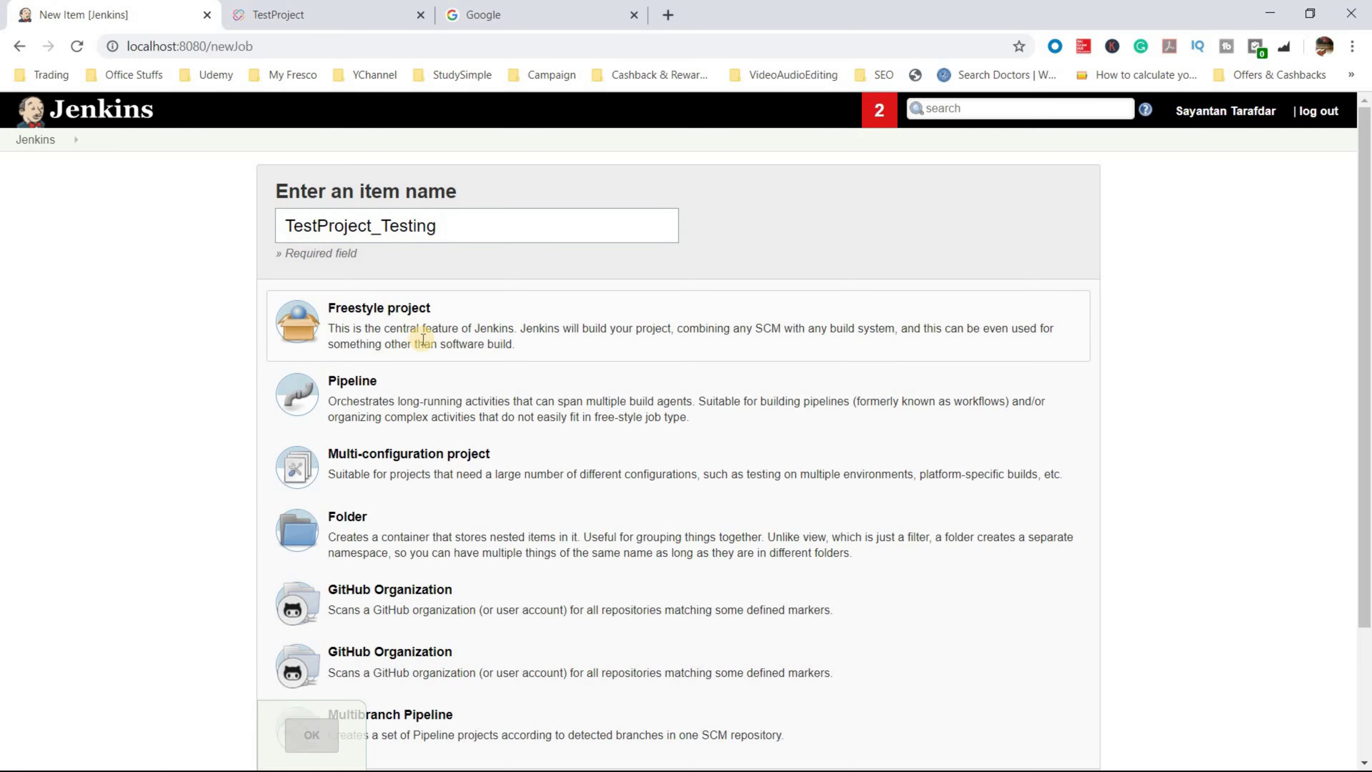
scroll(453, 583, "down", 3)
key("Return")
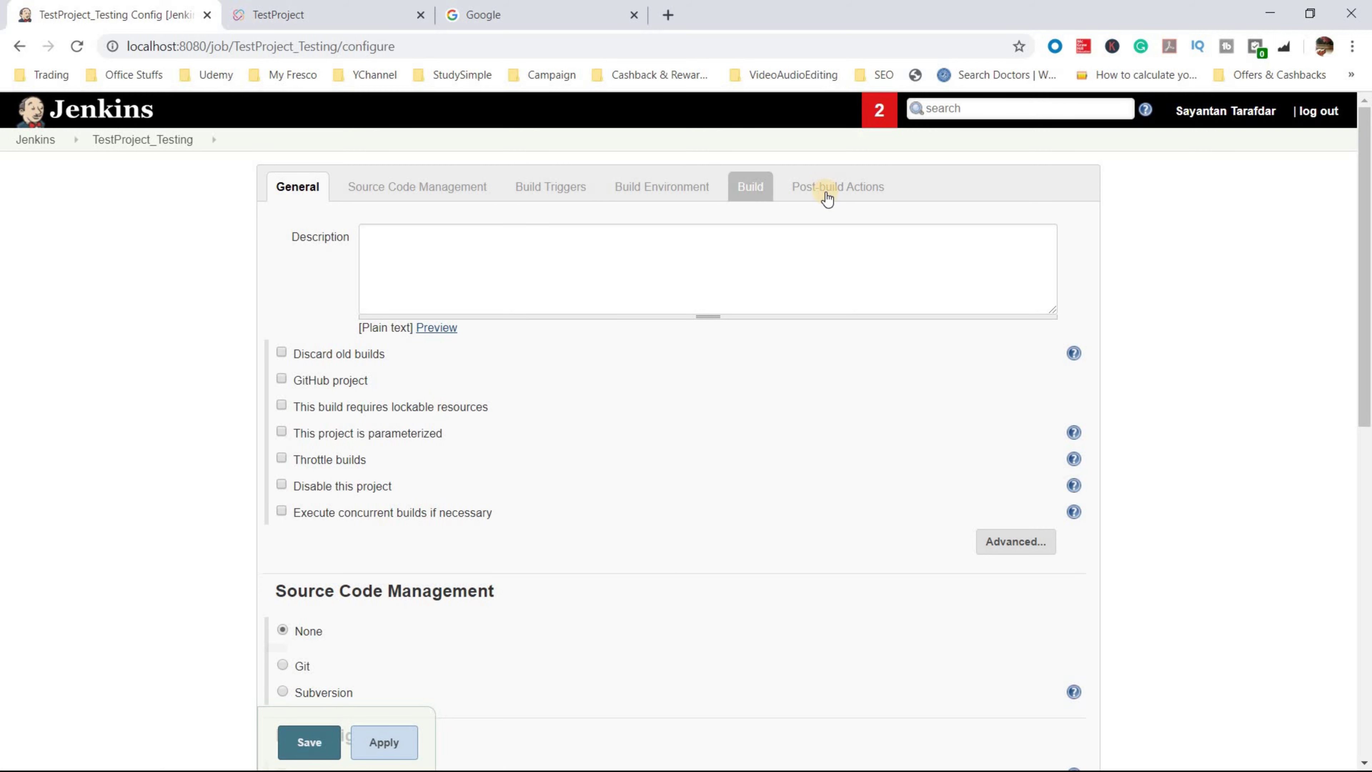
- Add a Run TestProject Job build step to the job
left_click(758, 189)
left_click(362, 489)
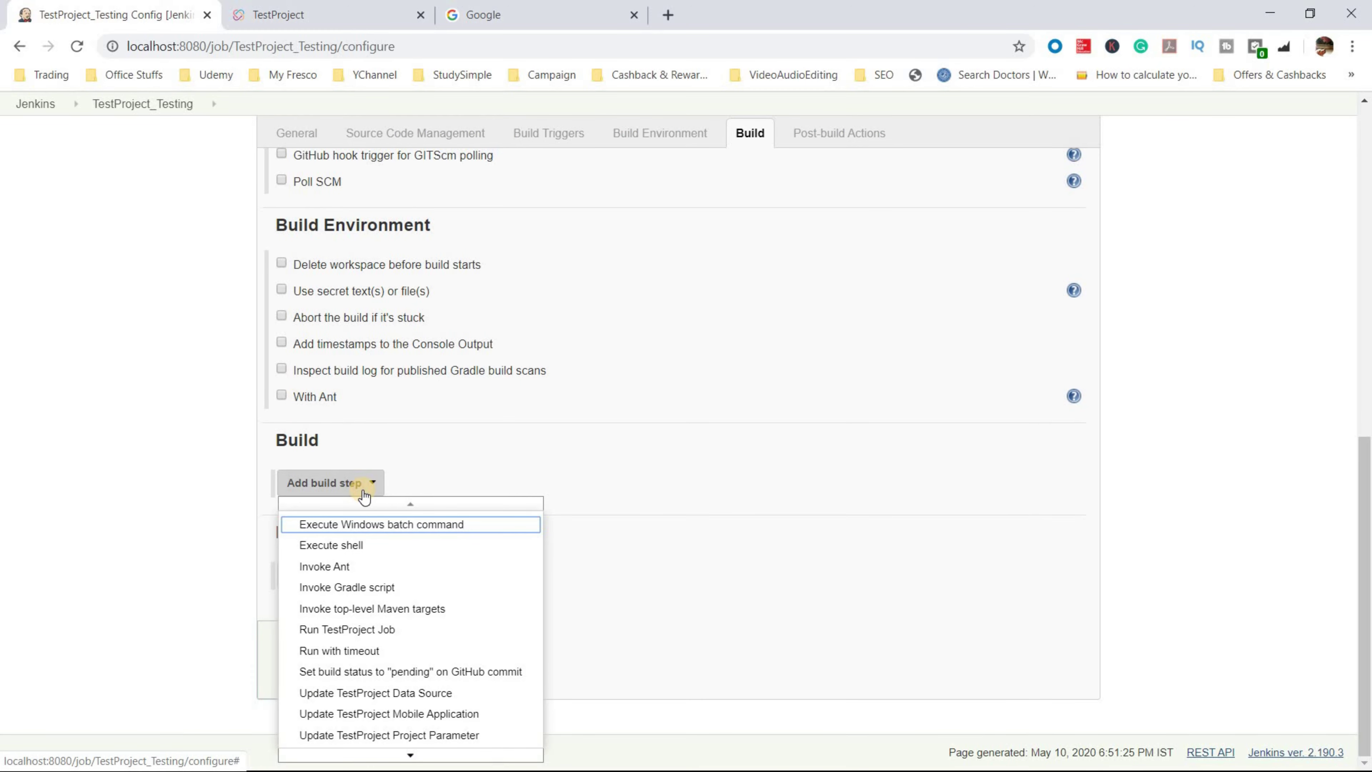
left_click(363, 492)
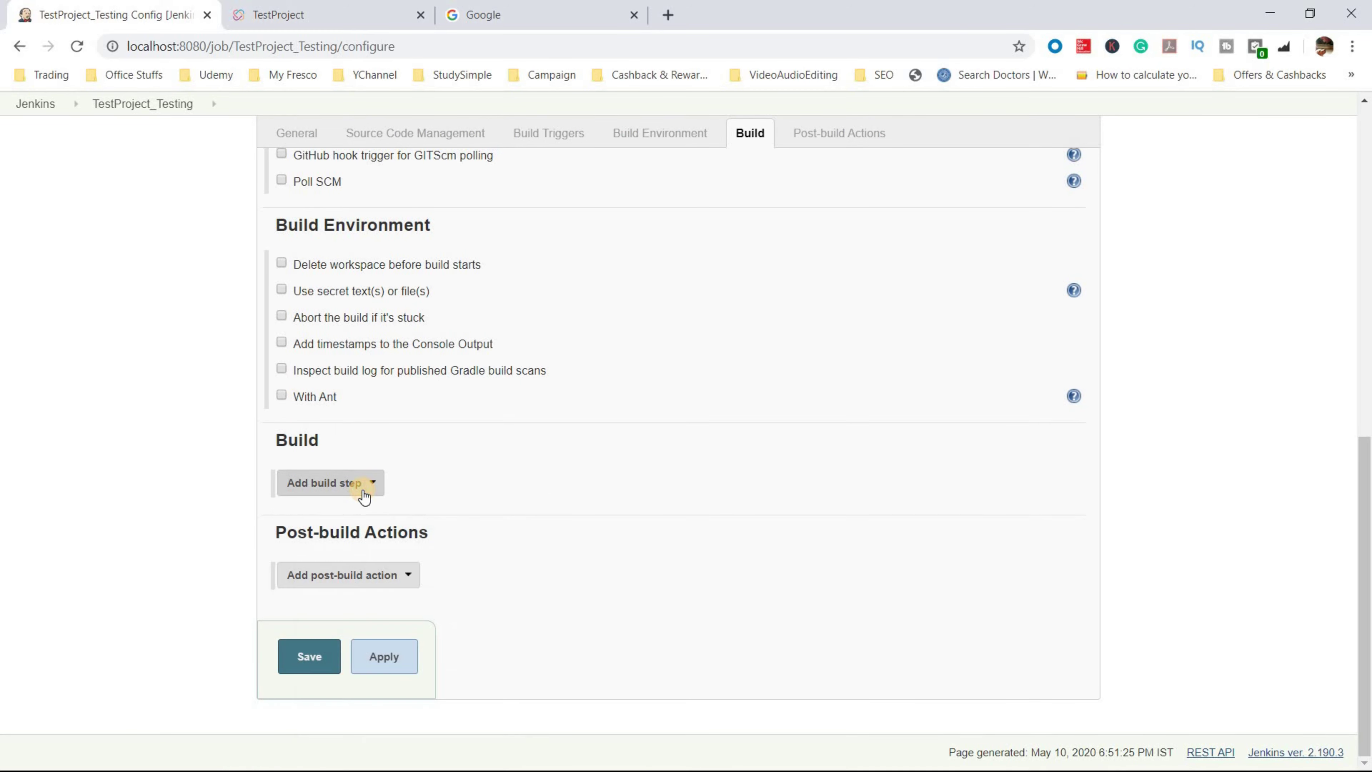
left_click(364, 492)
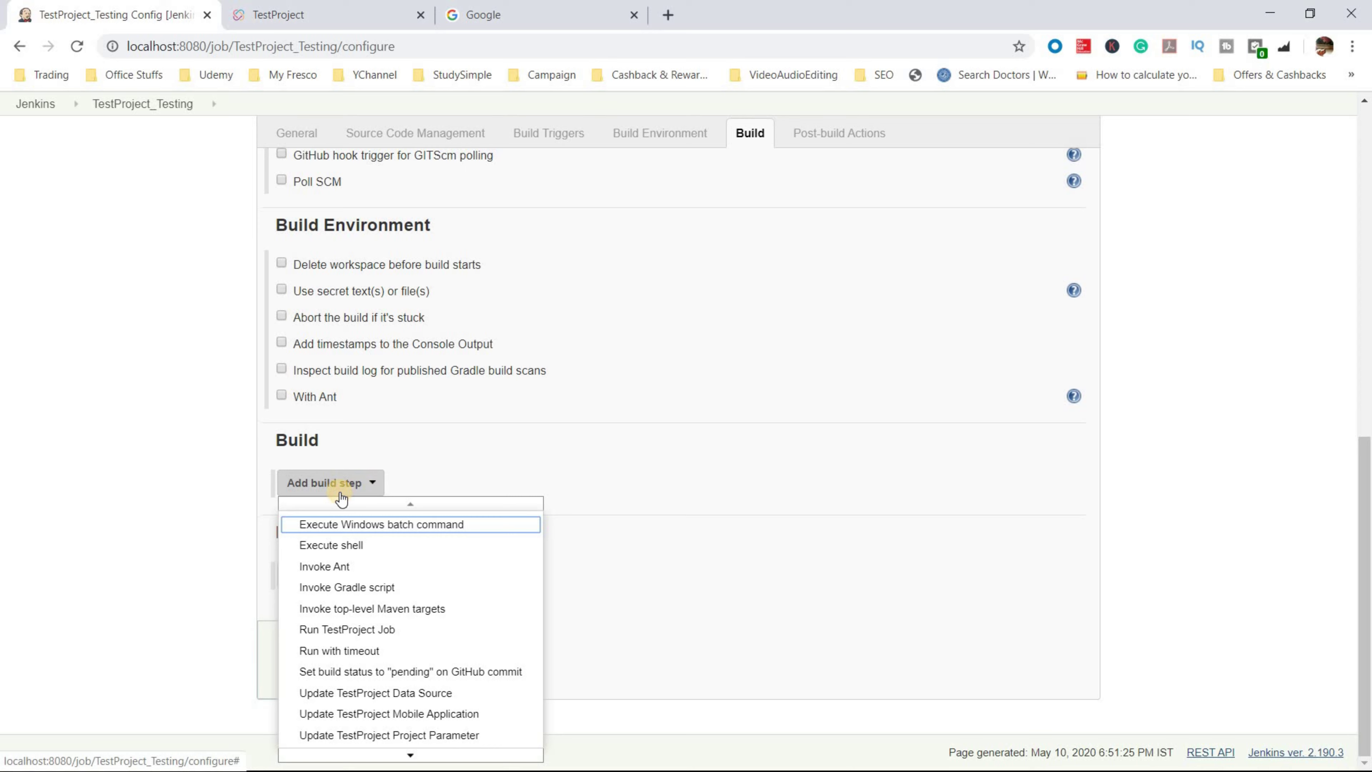
left_click(417, 631)
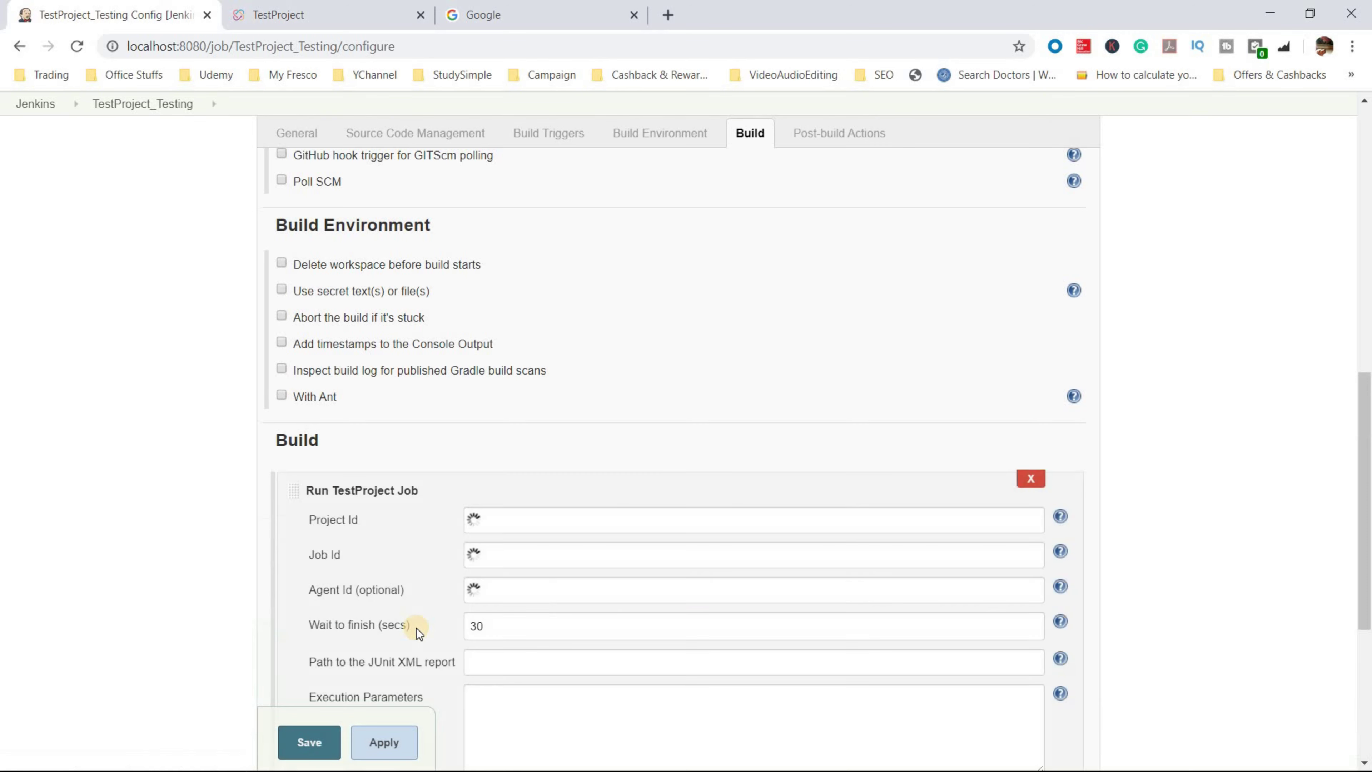
scroll(459, 438, "down", 2)
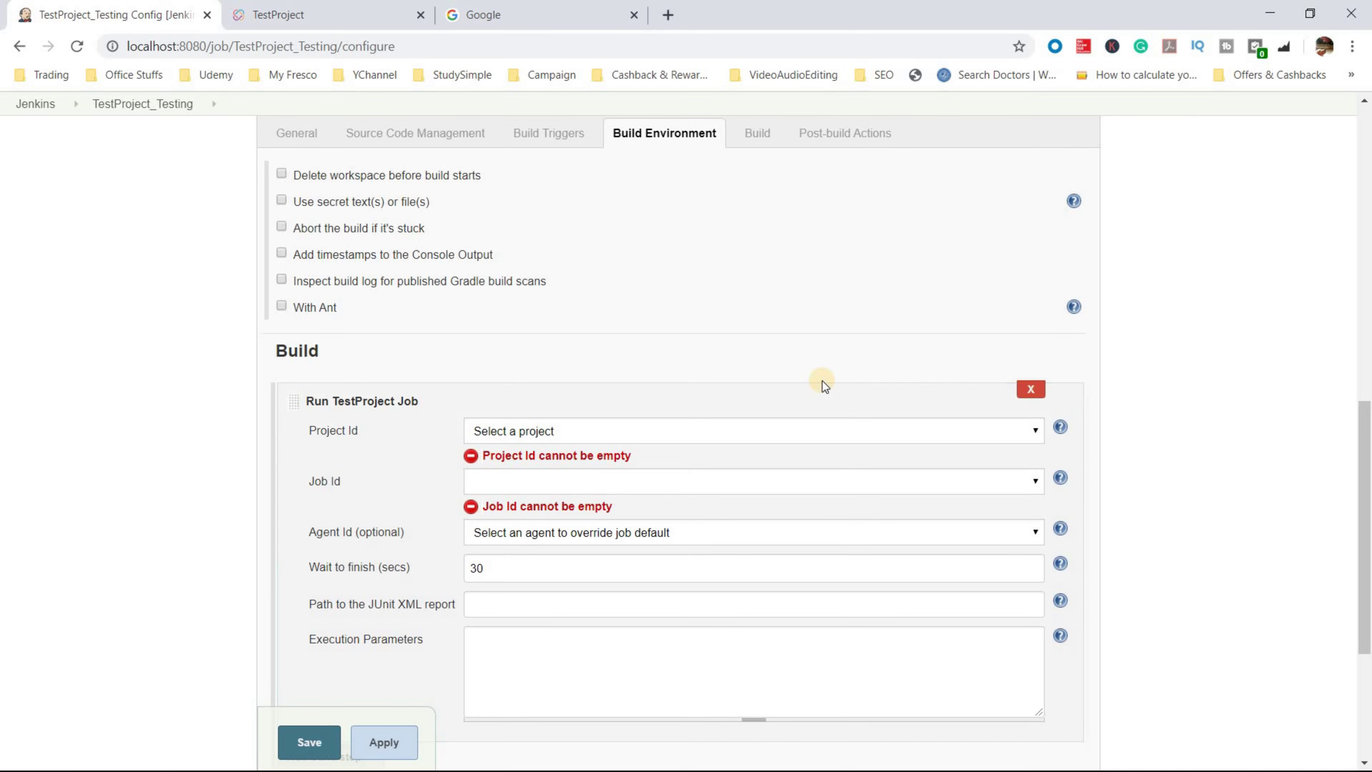
- Set the build step's Project Id to My first Project
left_click(795, 431)
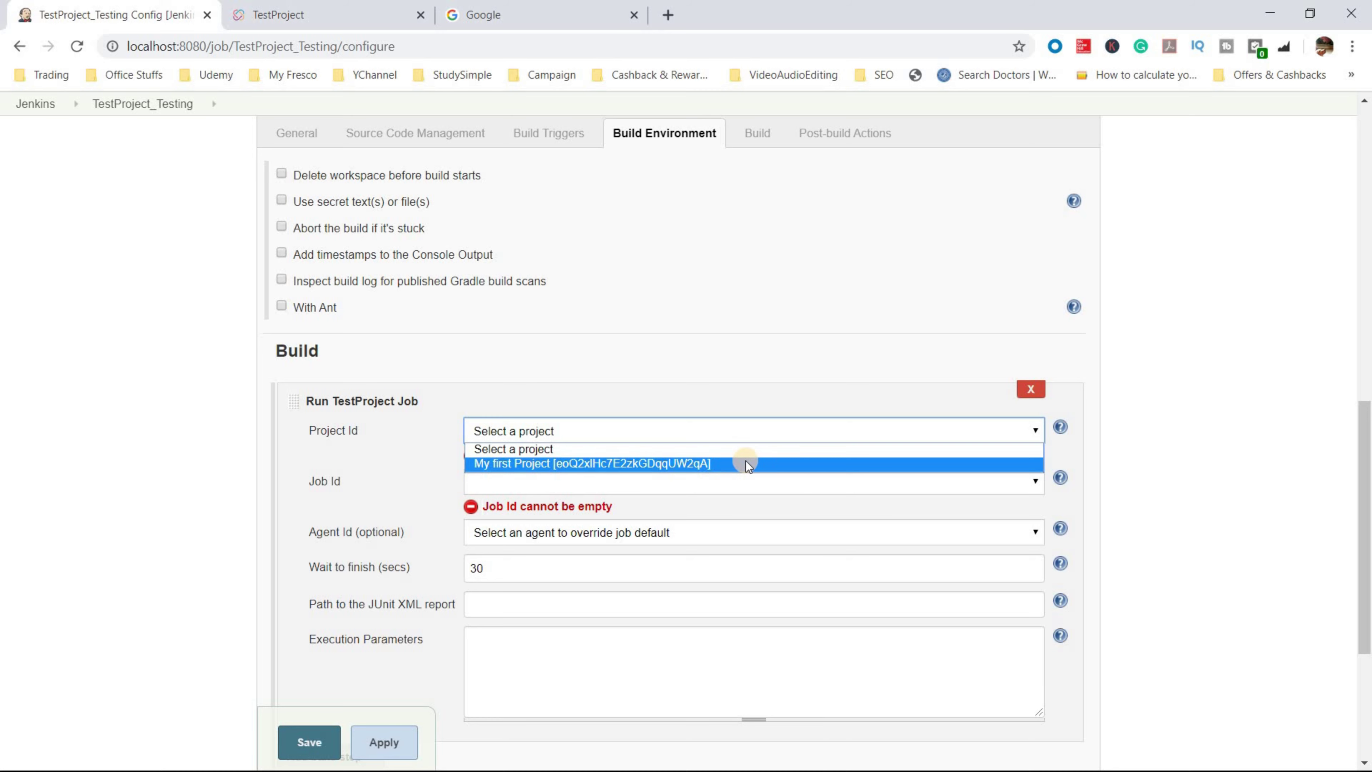
left_click(644, 464)
left_click(277, 14)
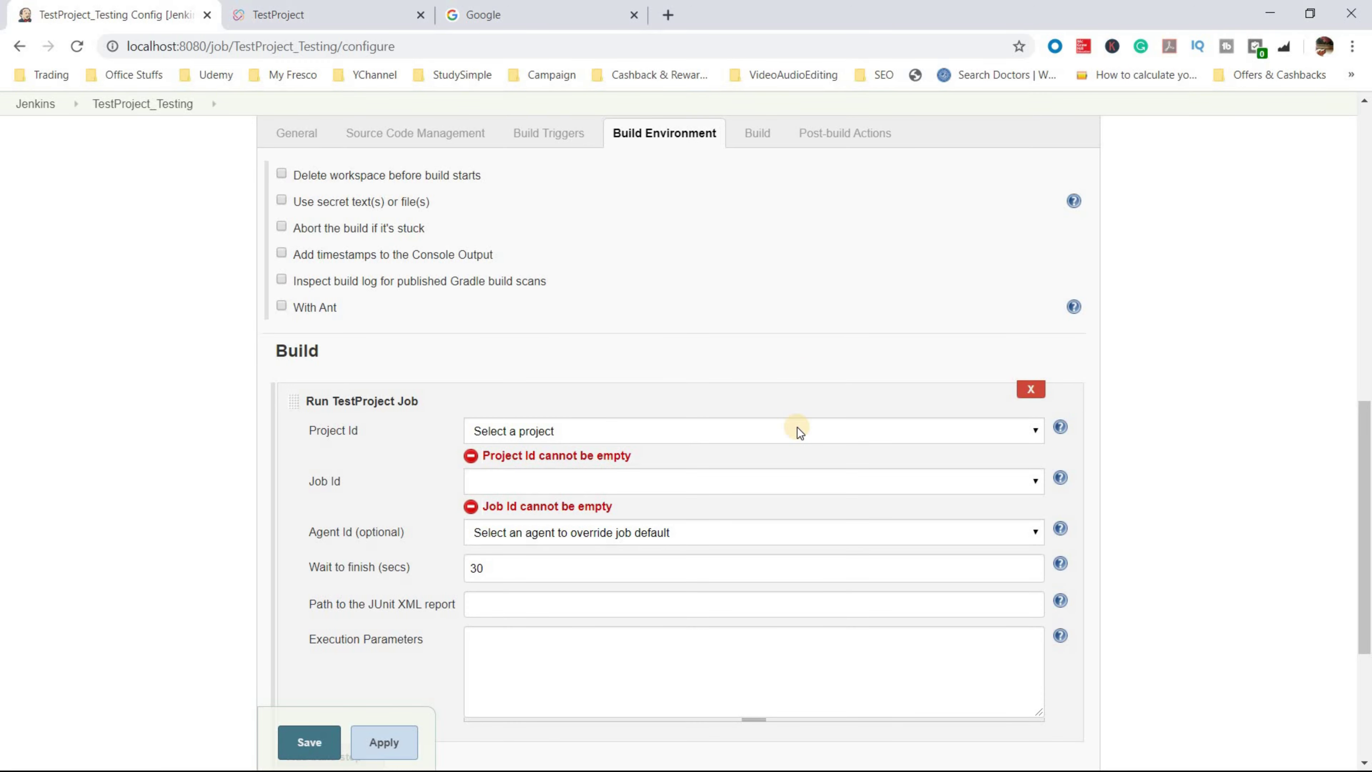
left_click(796, 429)
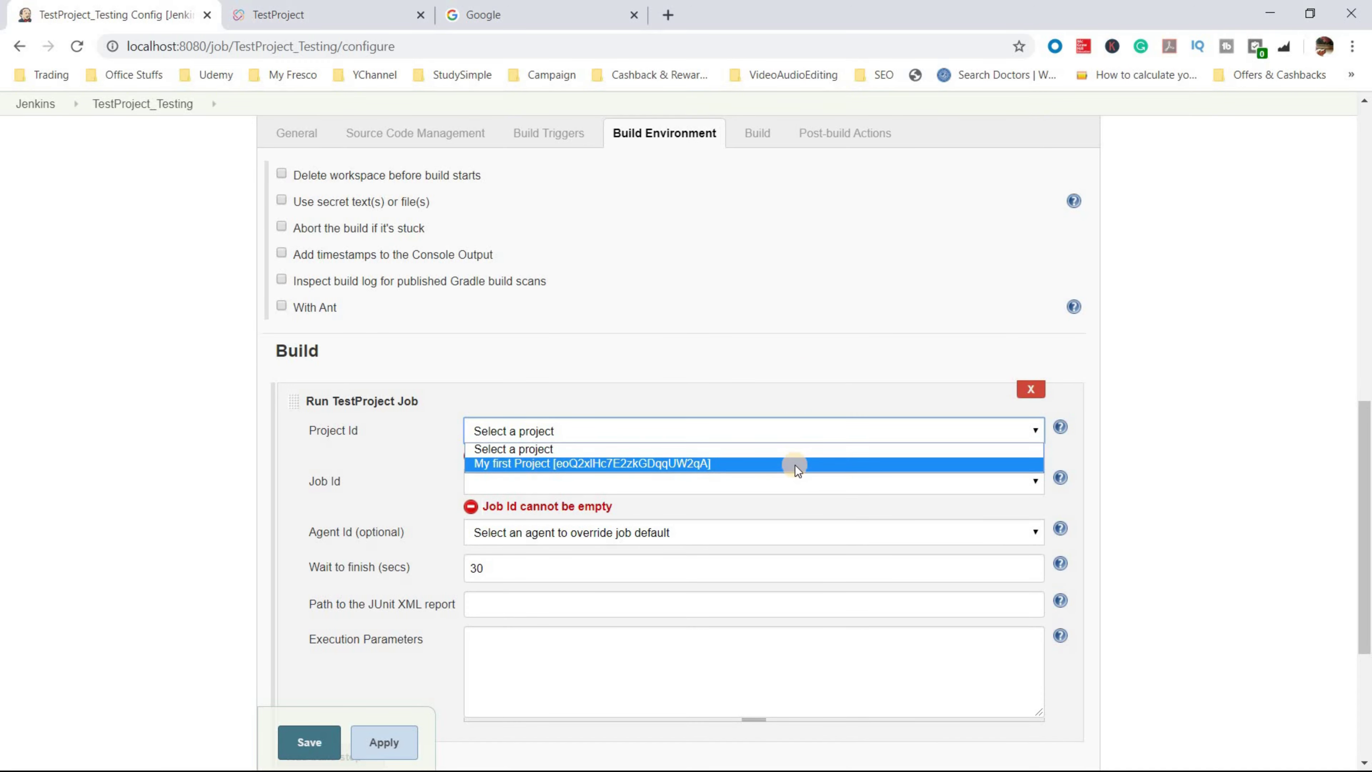
left_click(644, 465)
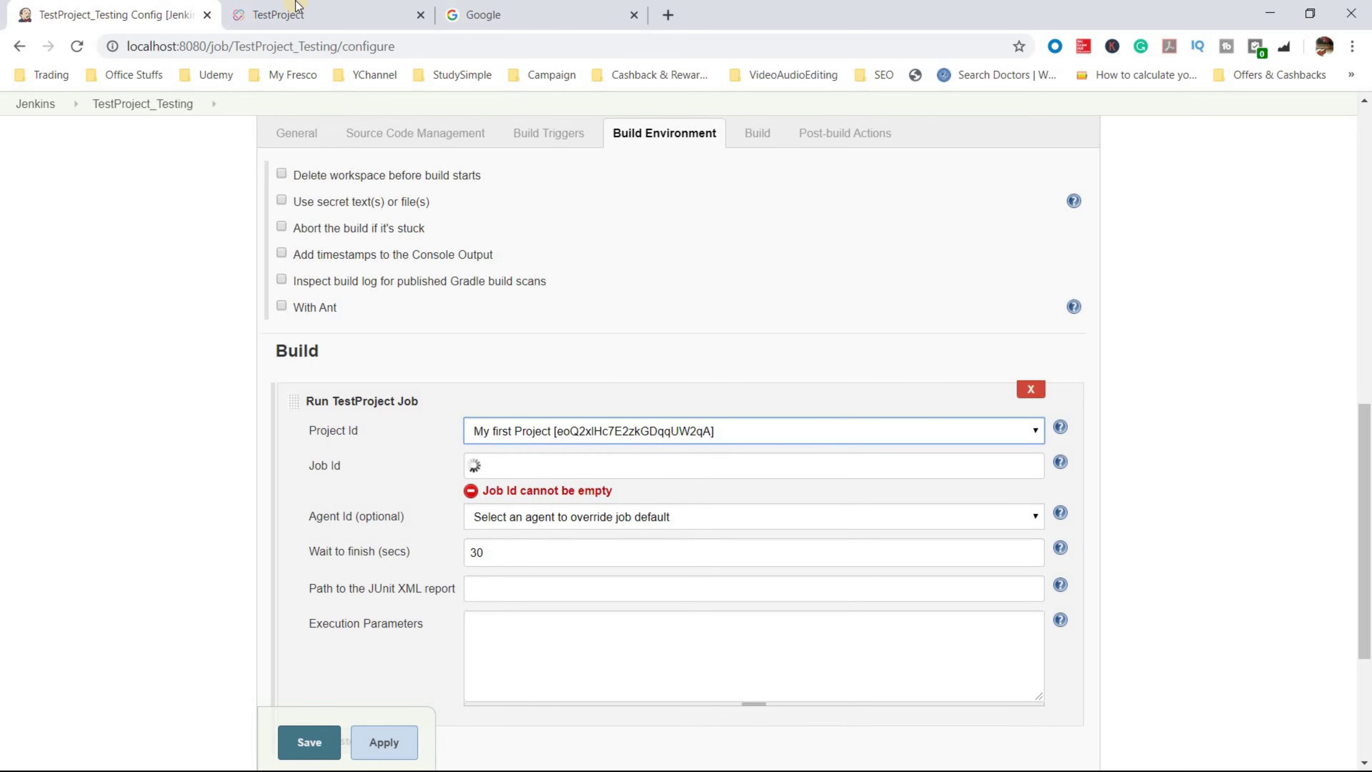
left_click(367, 7)
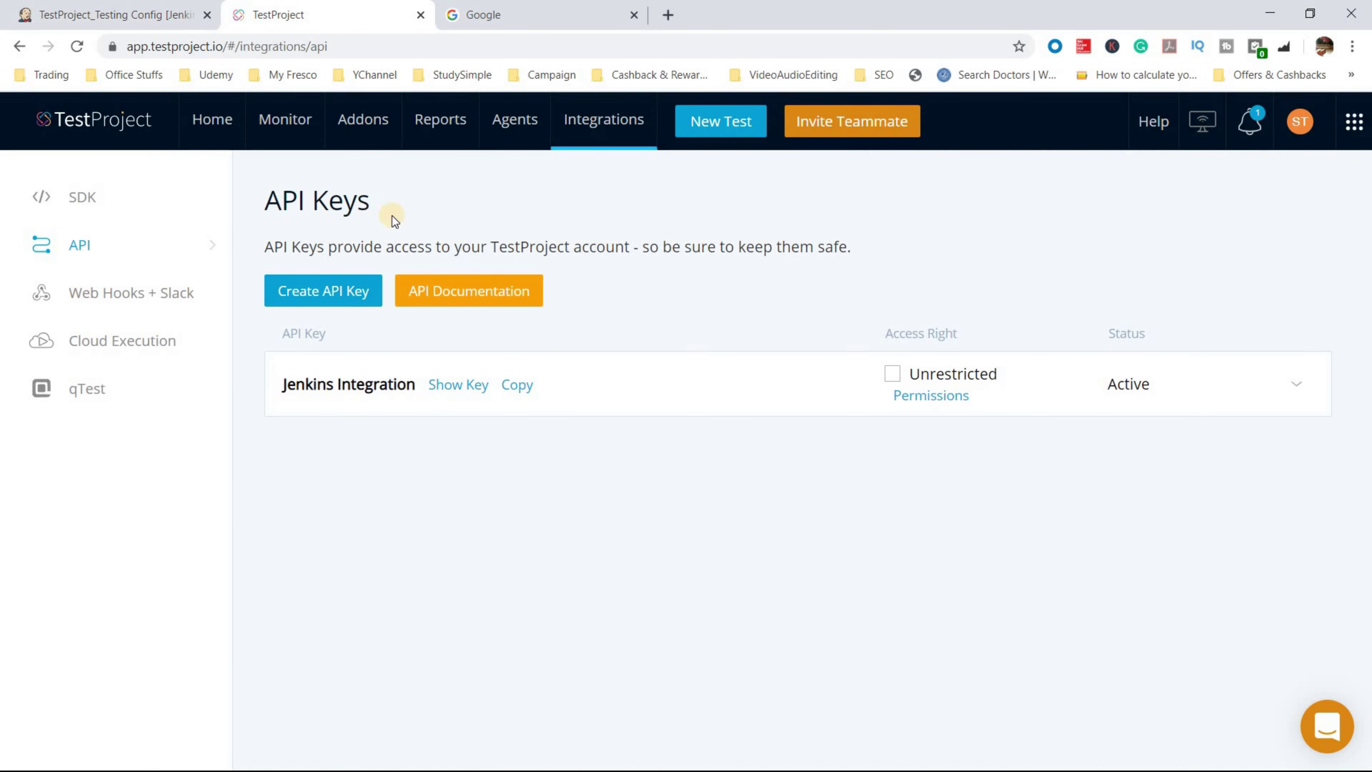
- Open My first Project and dismiss the tutorial to confirm its Daily Execution job
left_click(211, 120)
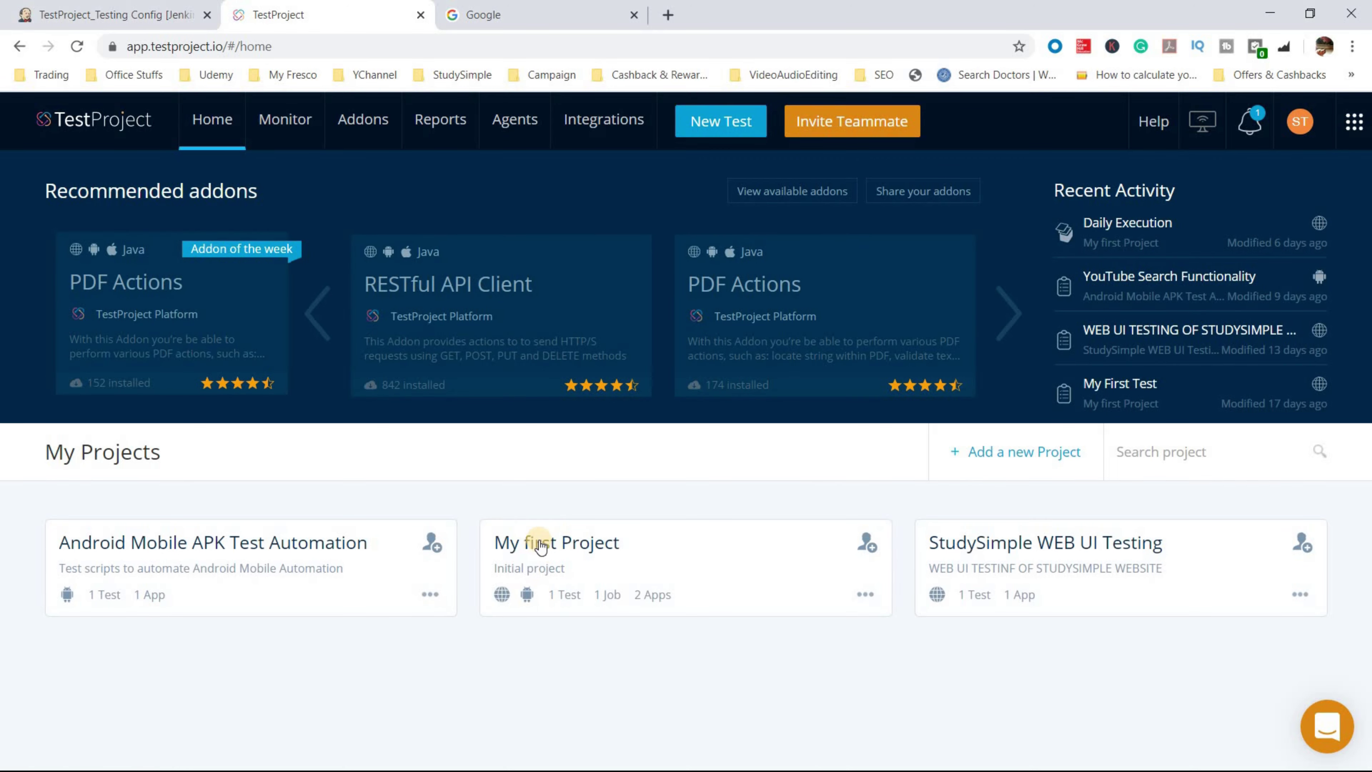
left_click(562, 549)
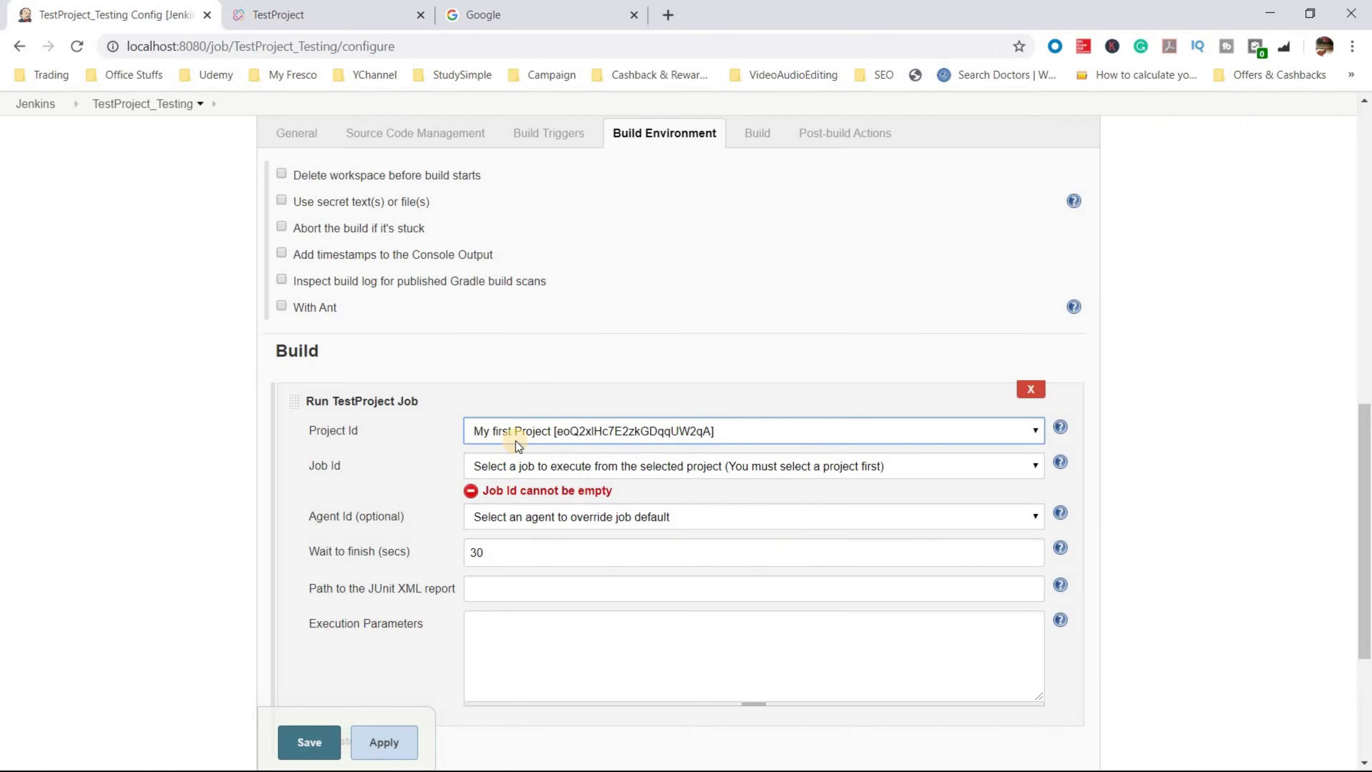
left_click(337, 11)
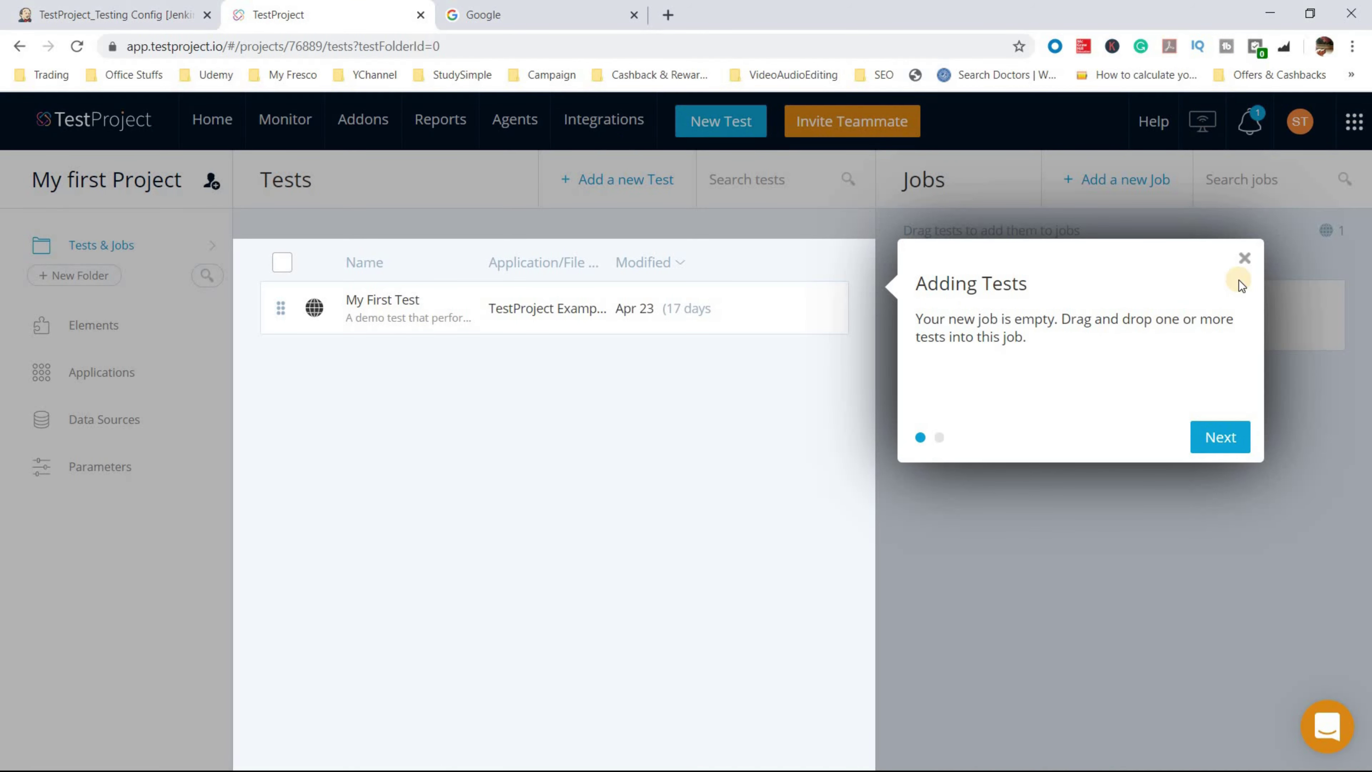
left_click(1245, 256)
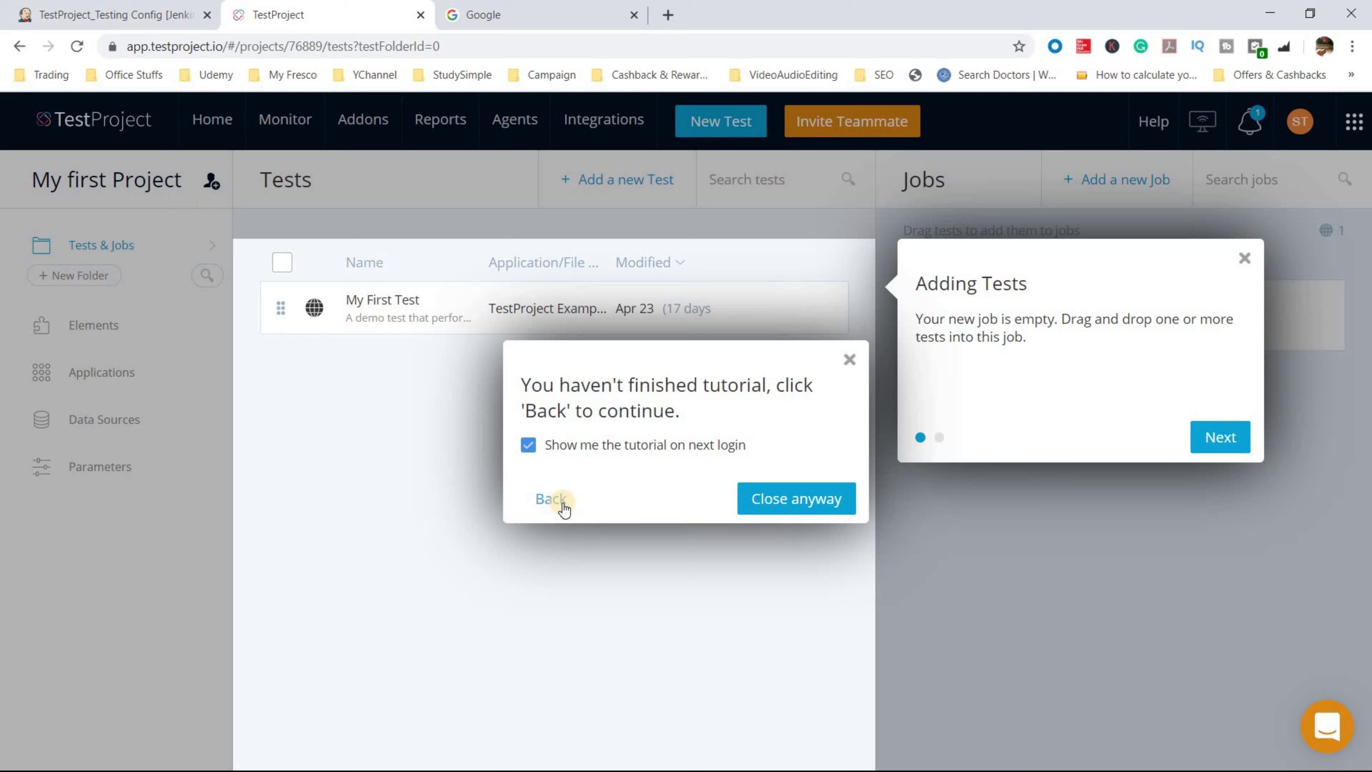
left_click(561, 501)
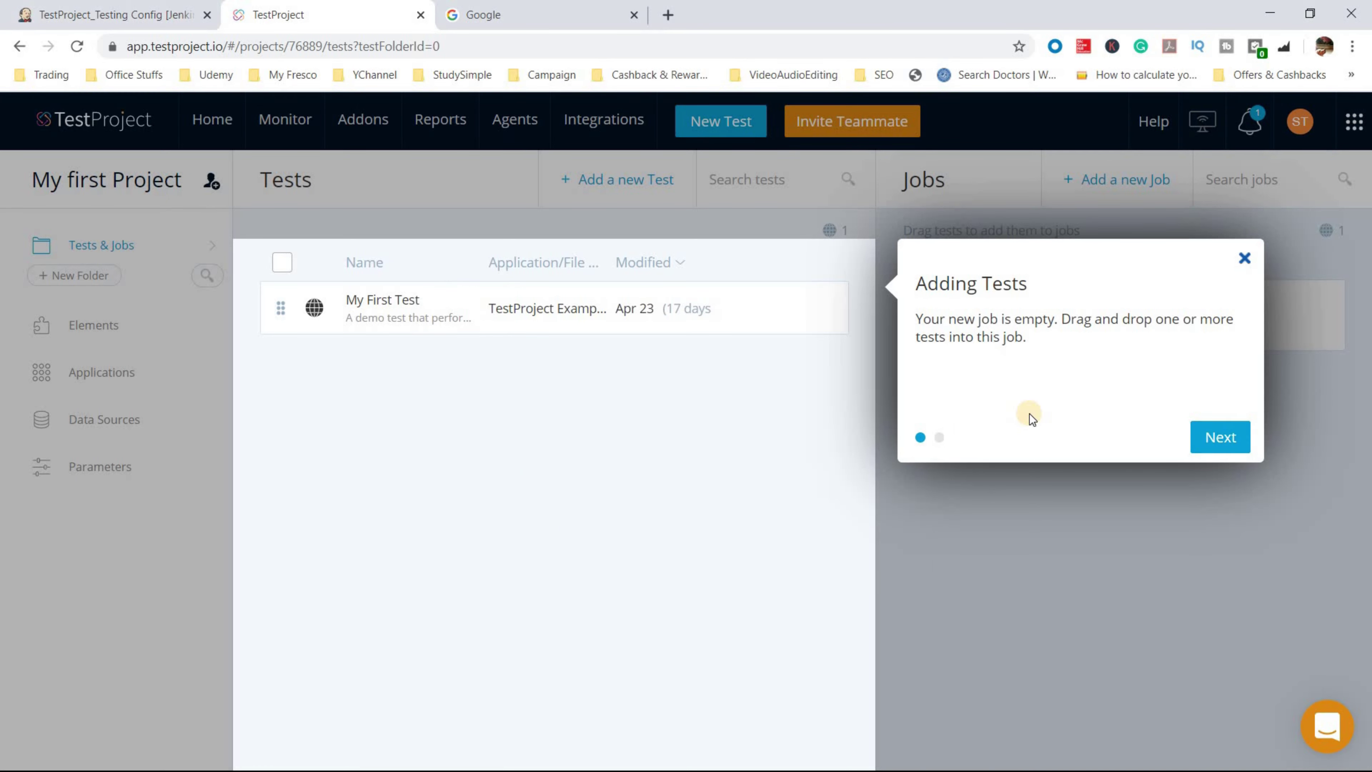
left_click(779, 501)
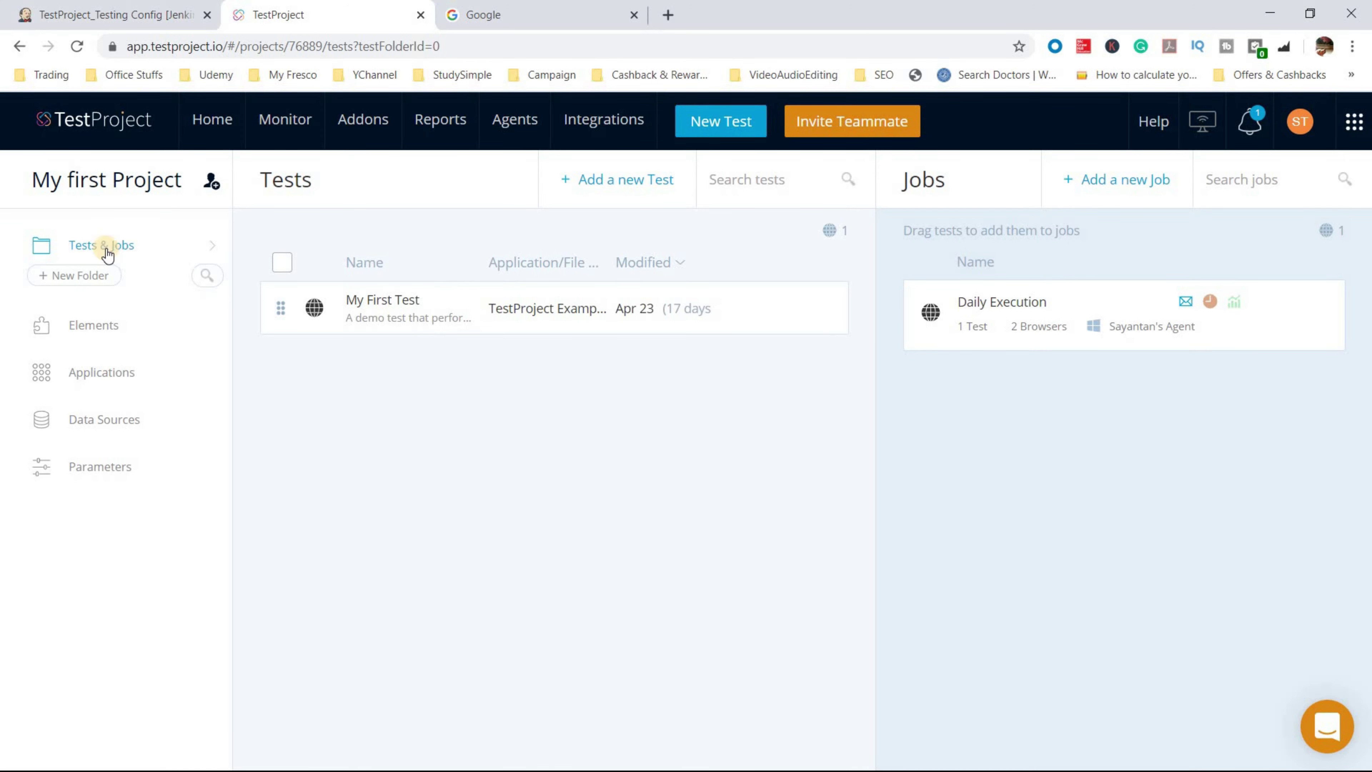
- Copy My first Project's ID from its actions menu on the home page
left_click(96, 128)
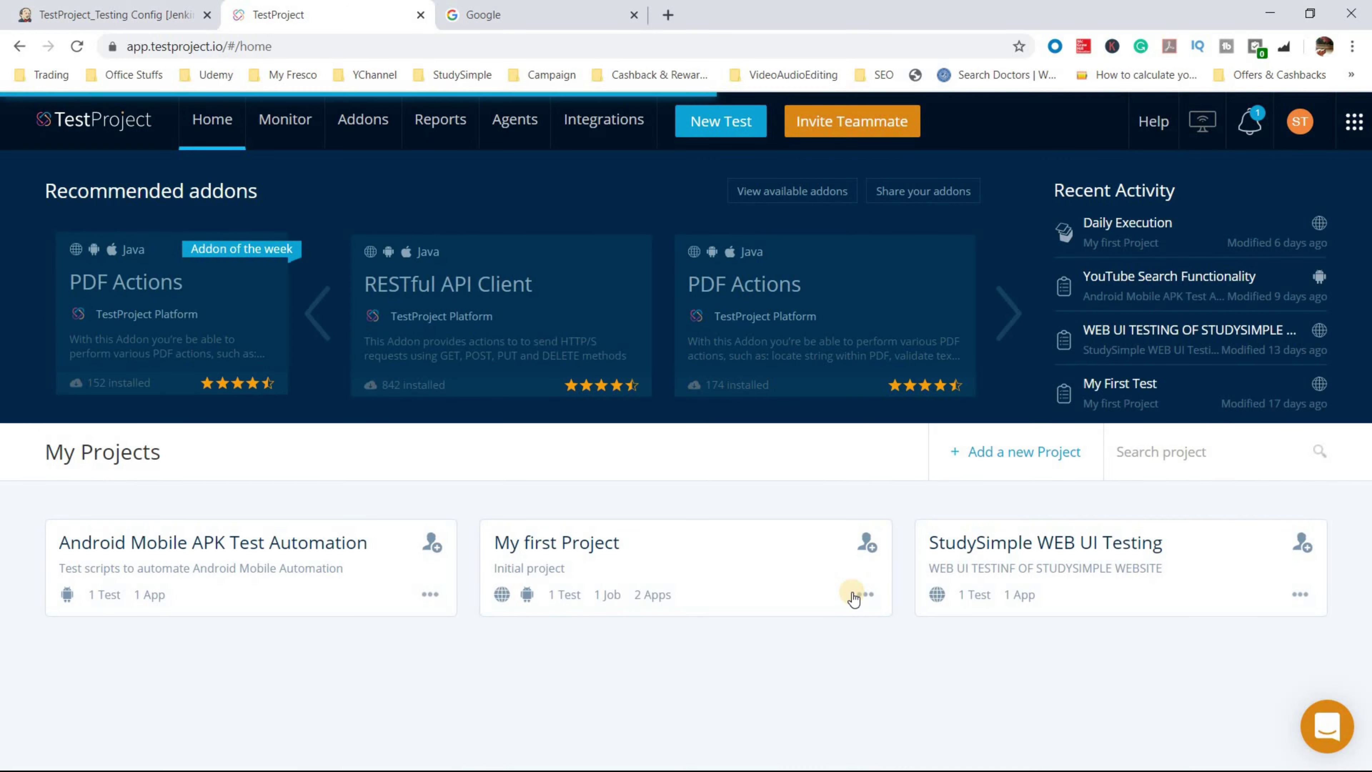
left_click(865, 594)
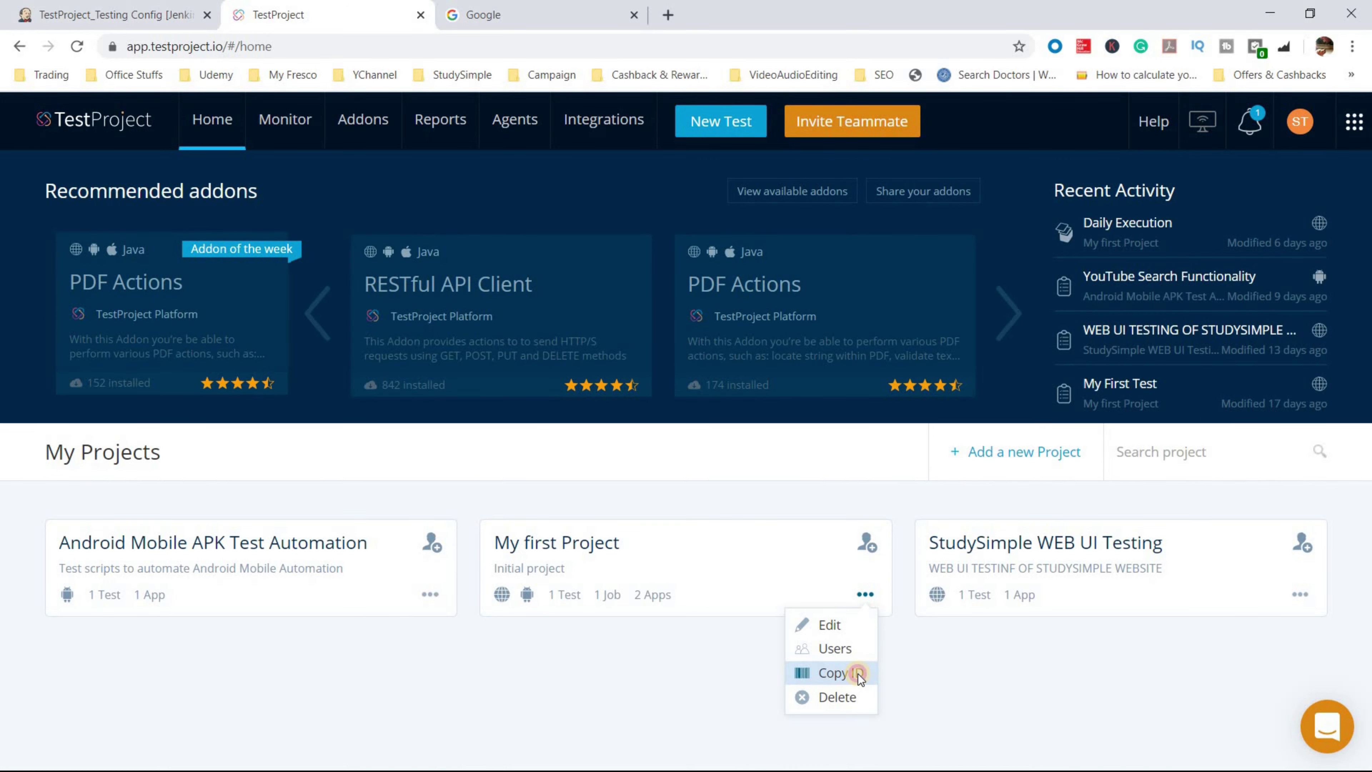
left_click(858, 674)
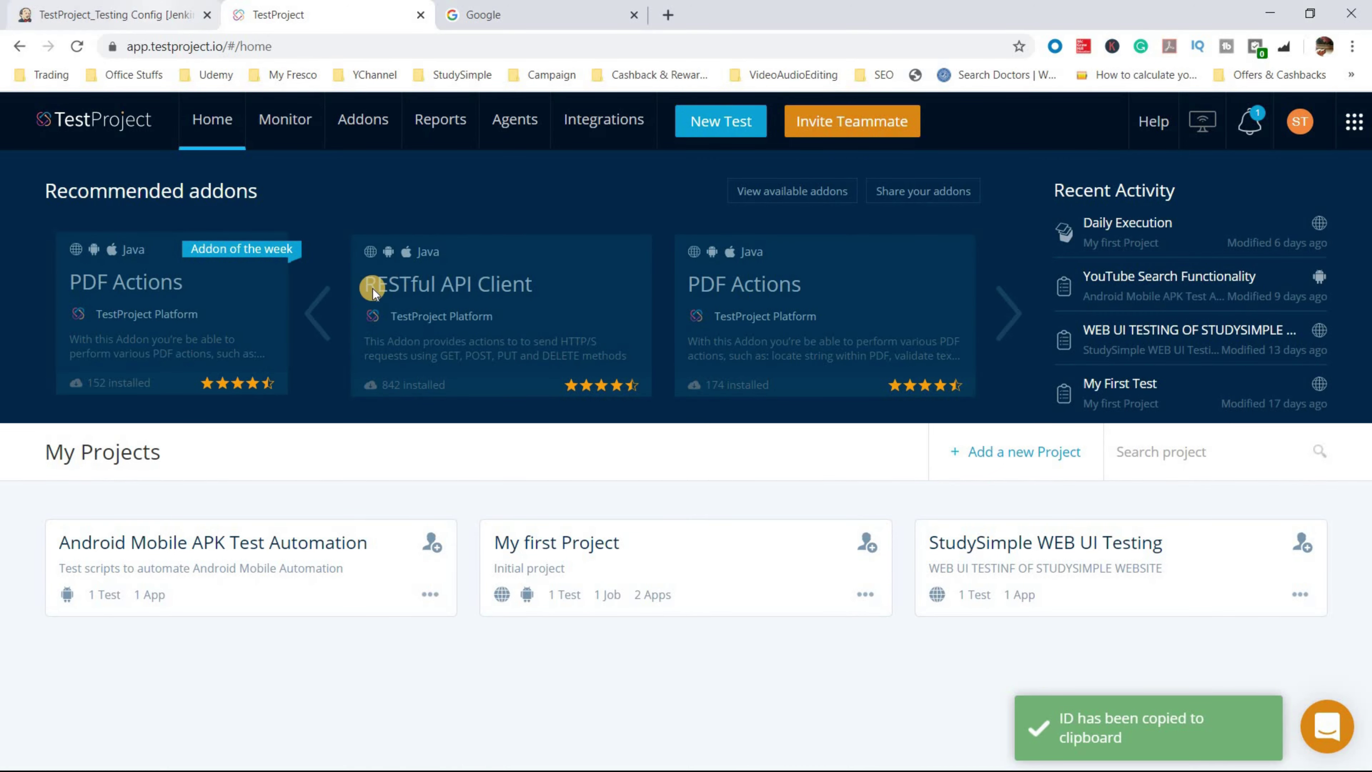
left_click(156, 8)
- Set the build step's Job Id to Daily Execution and Agent Id to the Windows agent
left_click(588, 464)
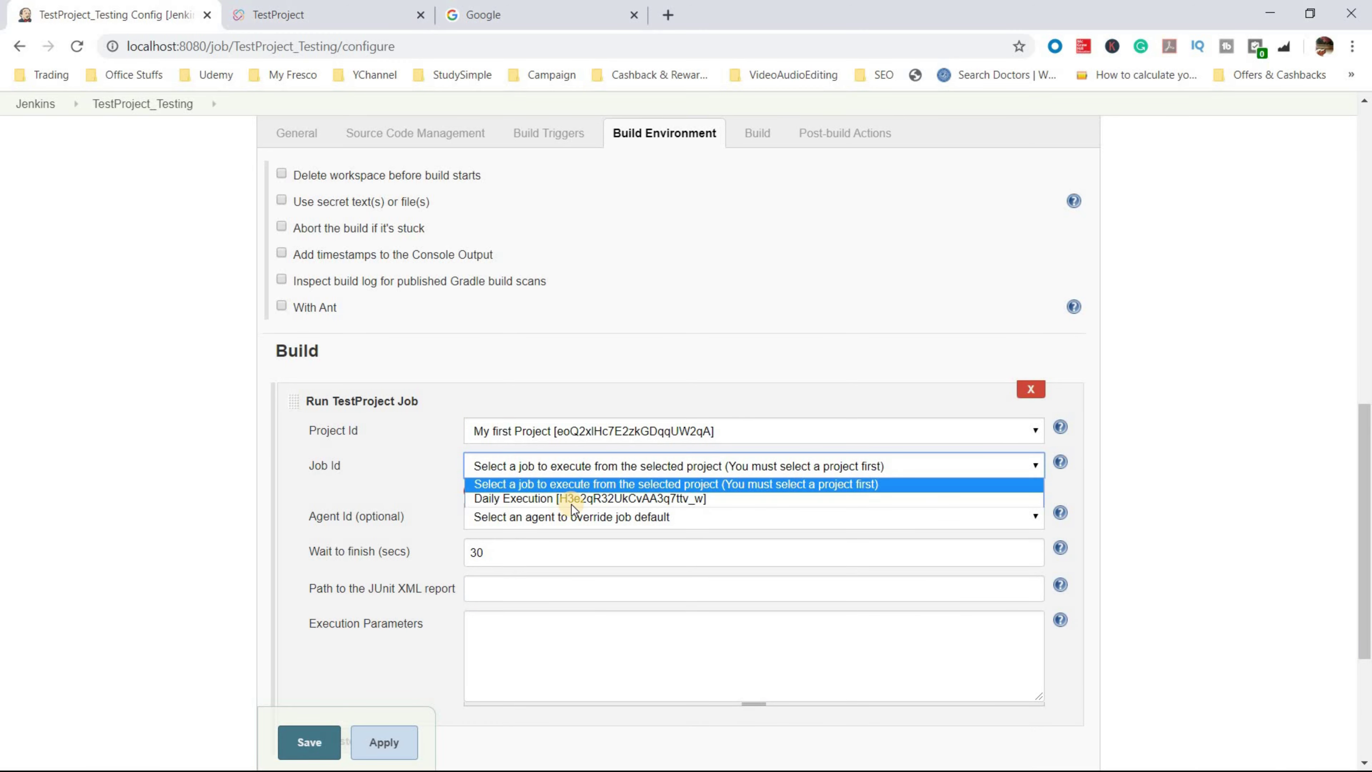
left_click(607, 499)
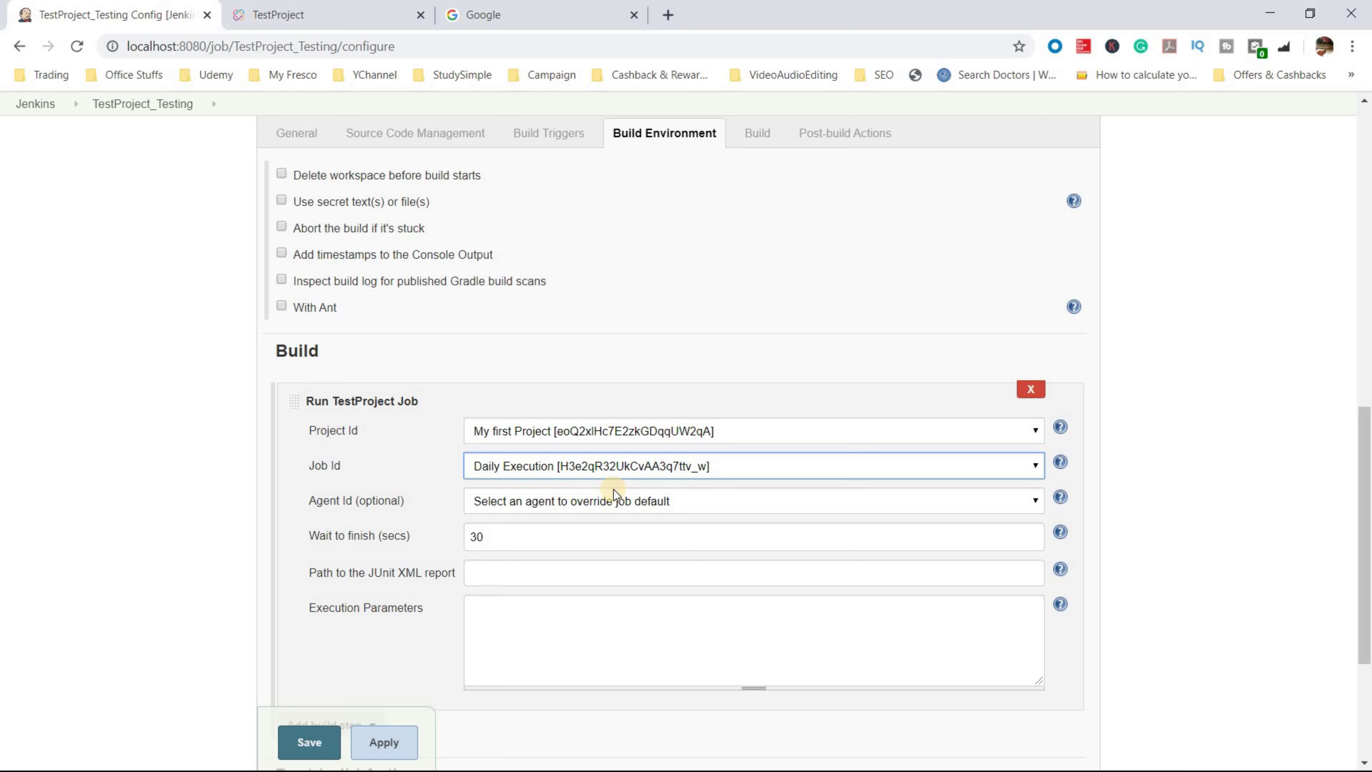
left_click(671, 506)
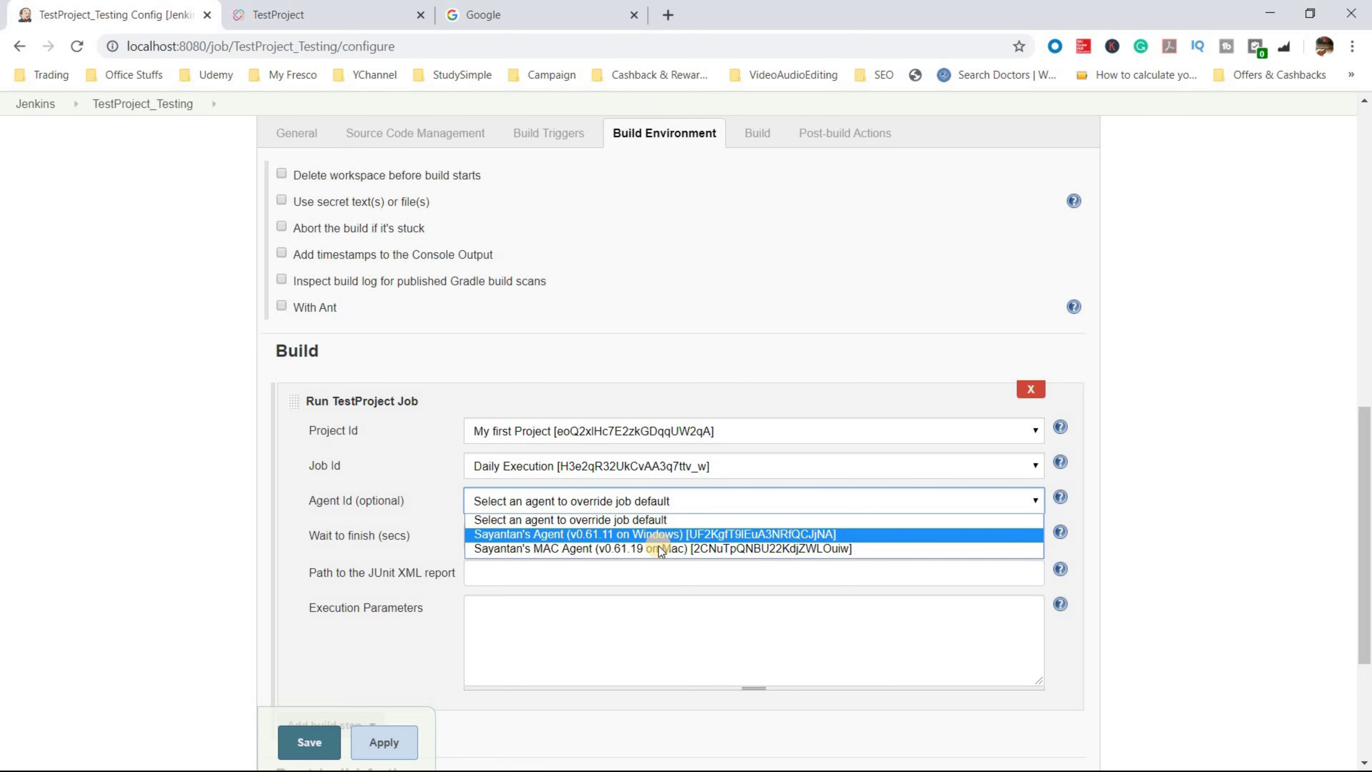
left_click(659, 536)
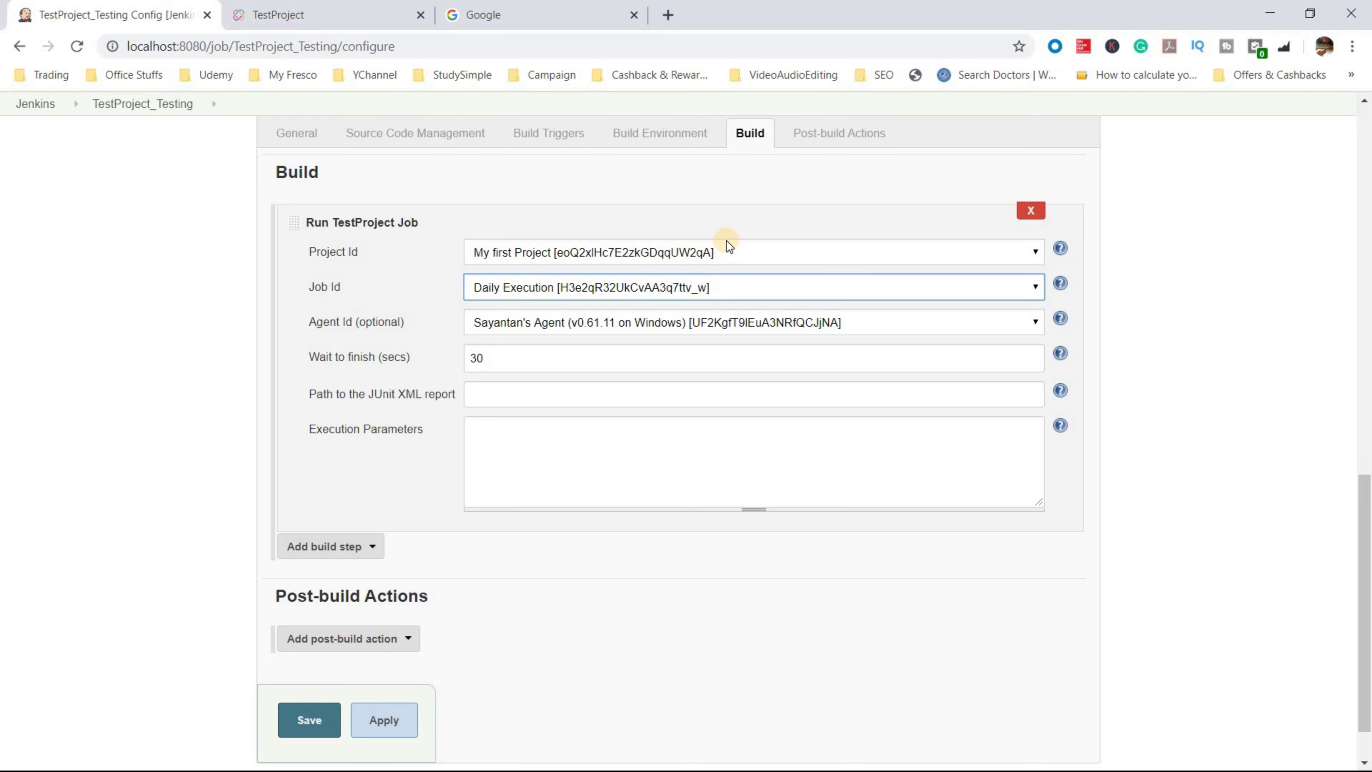
left_click(292, 13)
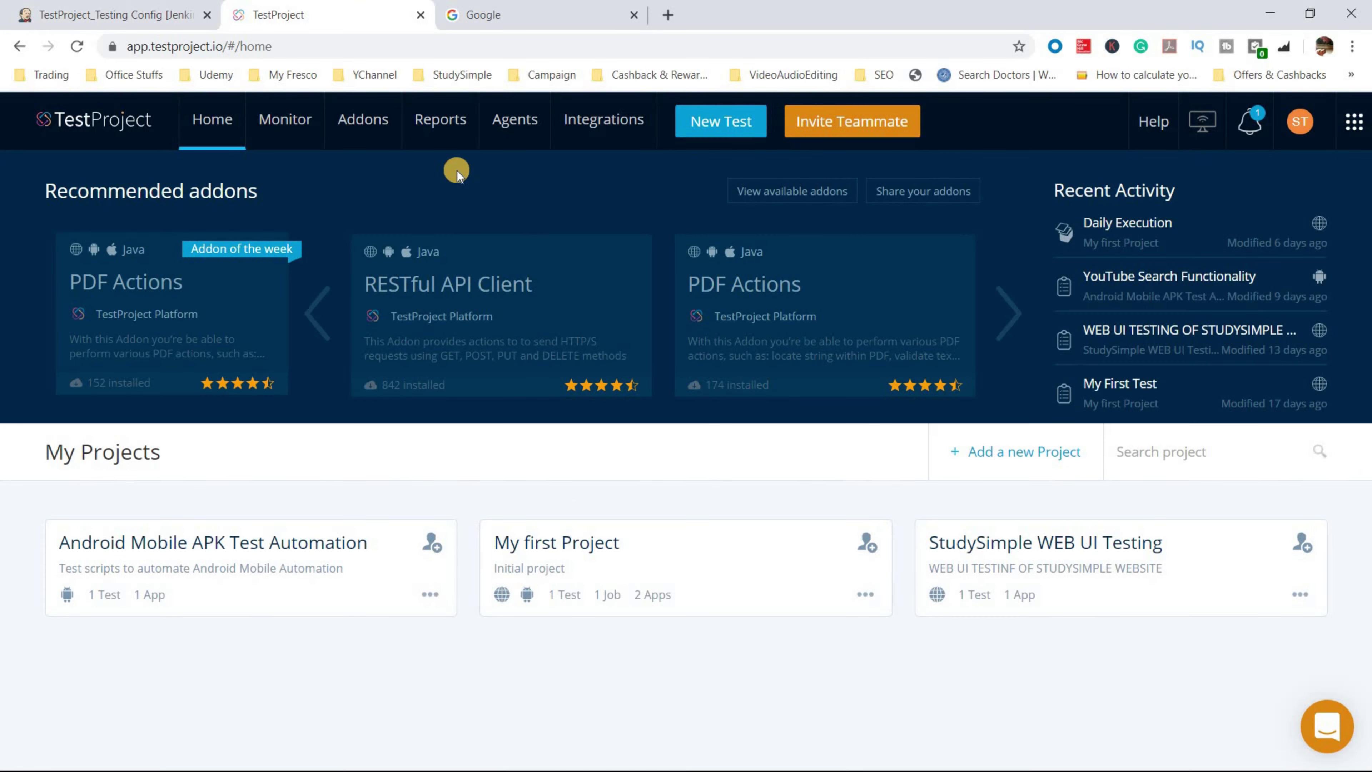
key("ctrl+shift+Tab")
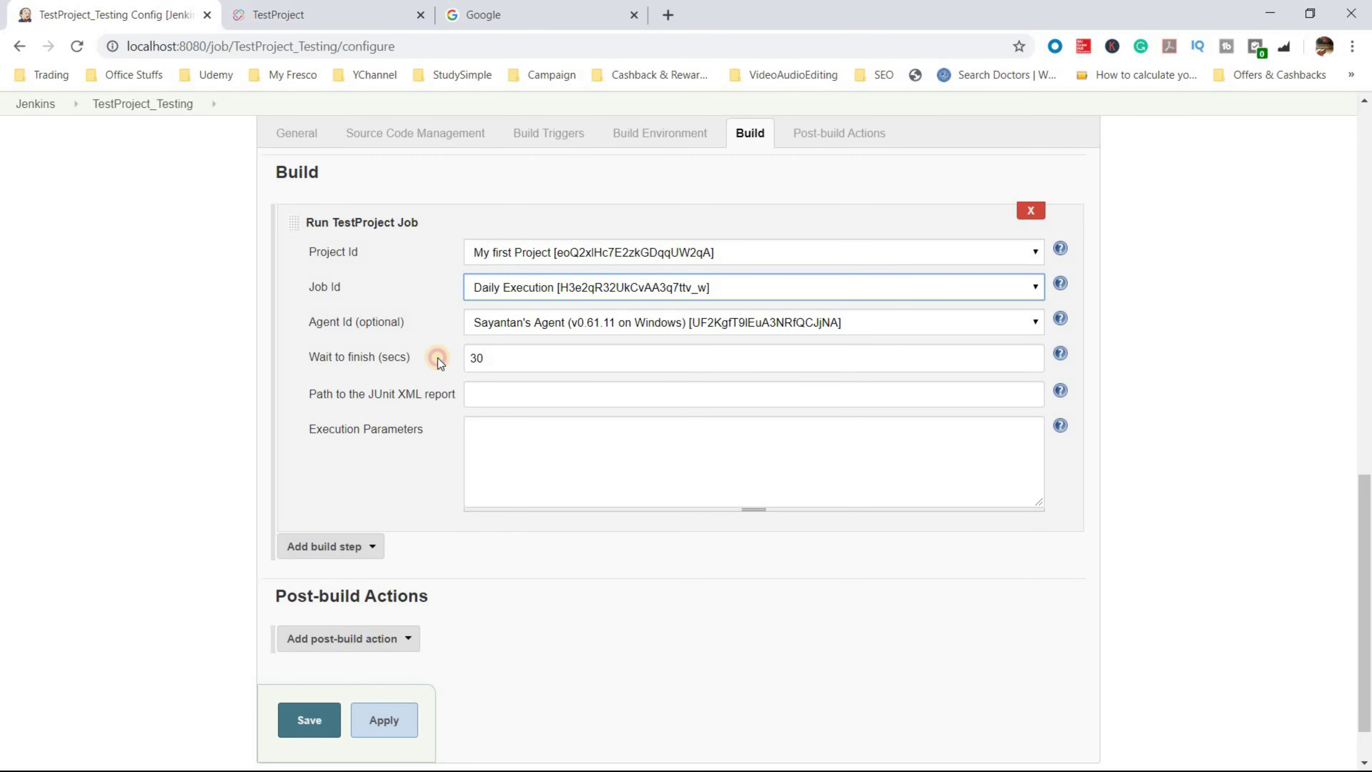
- Set wait-to-finish to 0 seconds and check the help note that 0 means don't wait
key("Tab")
key("Tab")
type("0")
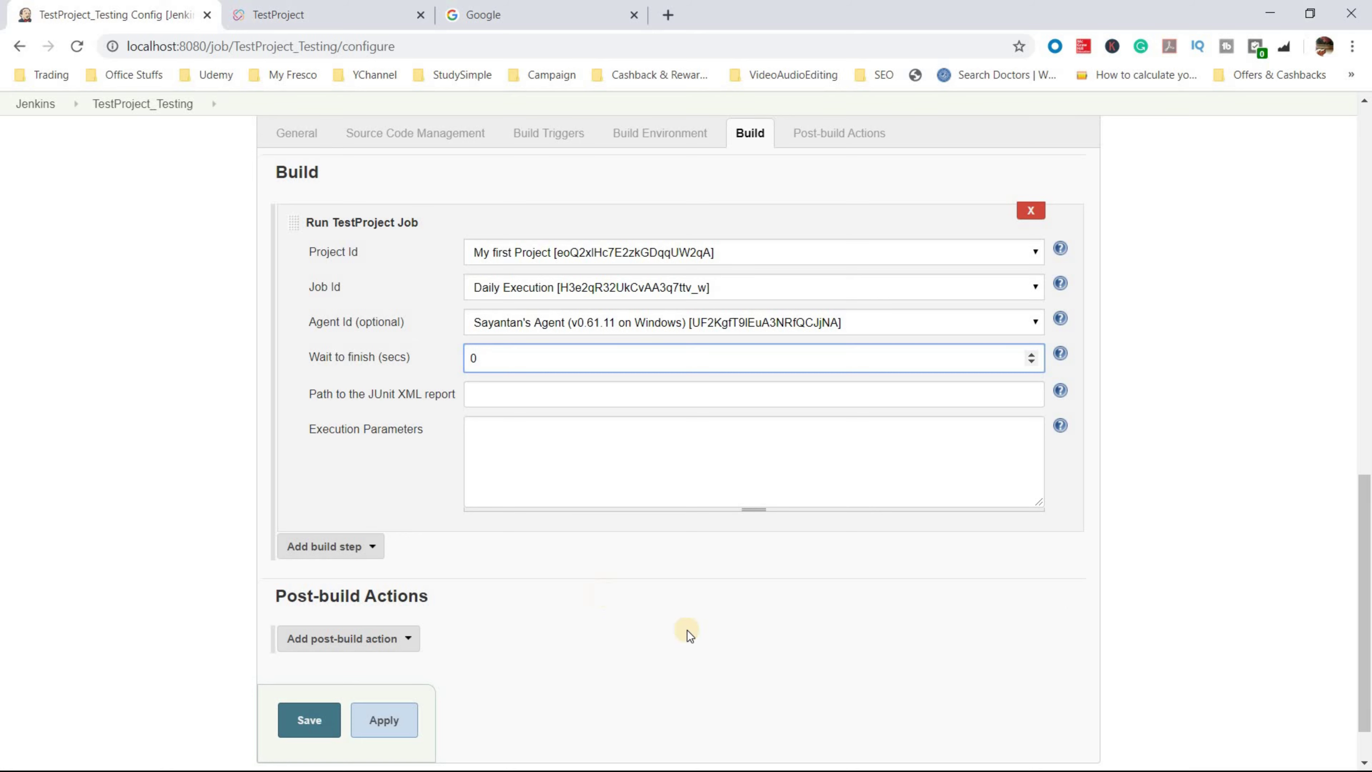
left_click(1201, 474)
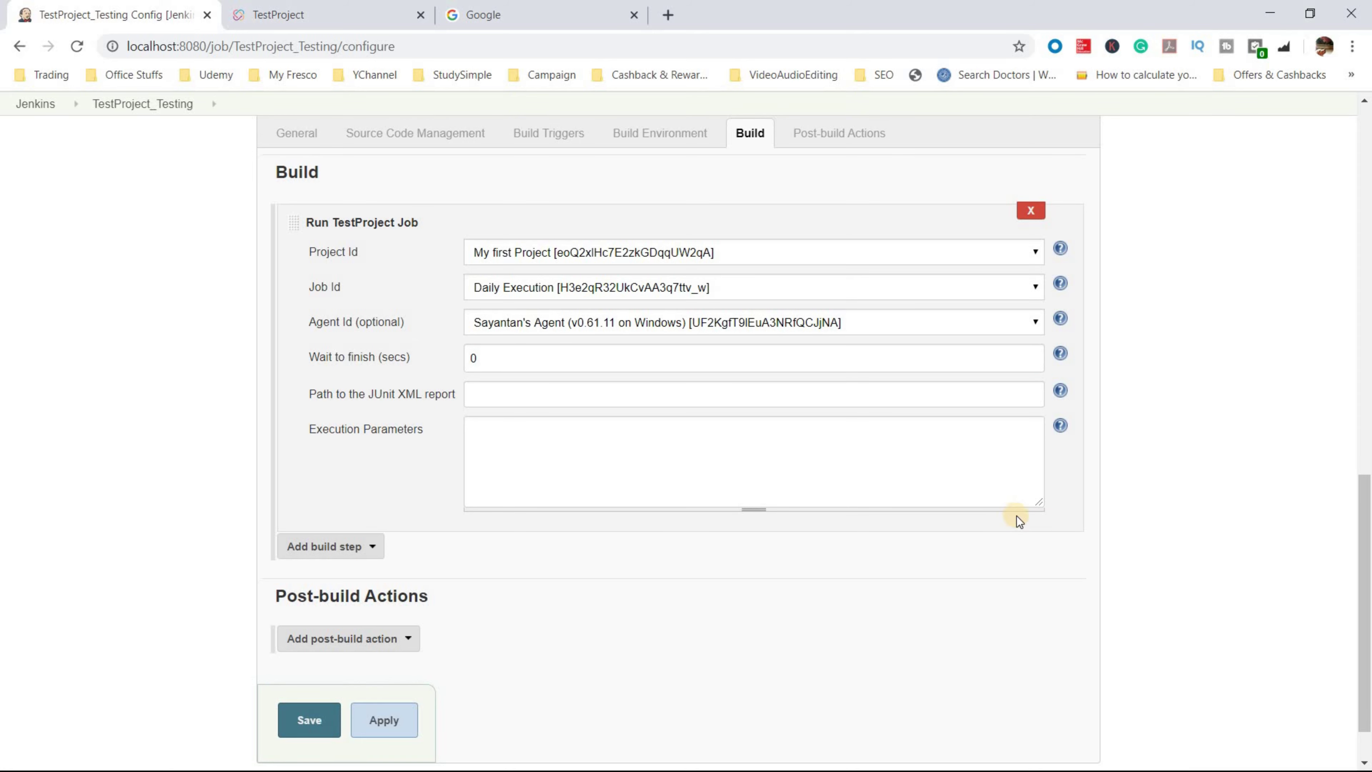
left_click(1060, 354)
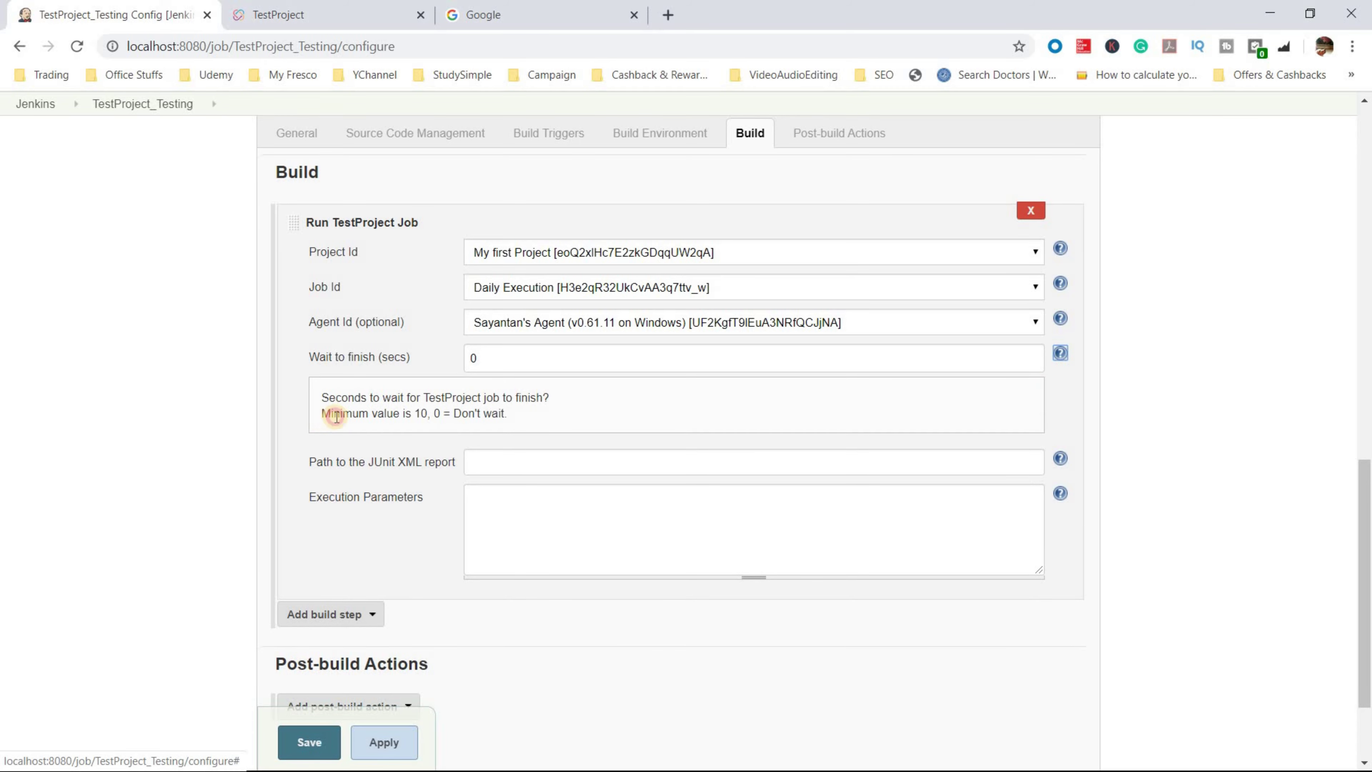
left_click_drag(336, 416, 508, 418)
scroll(374, 659, "down", 3)
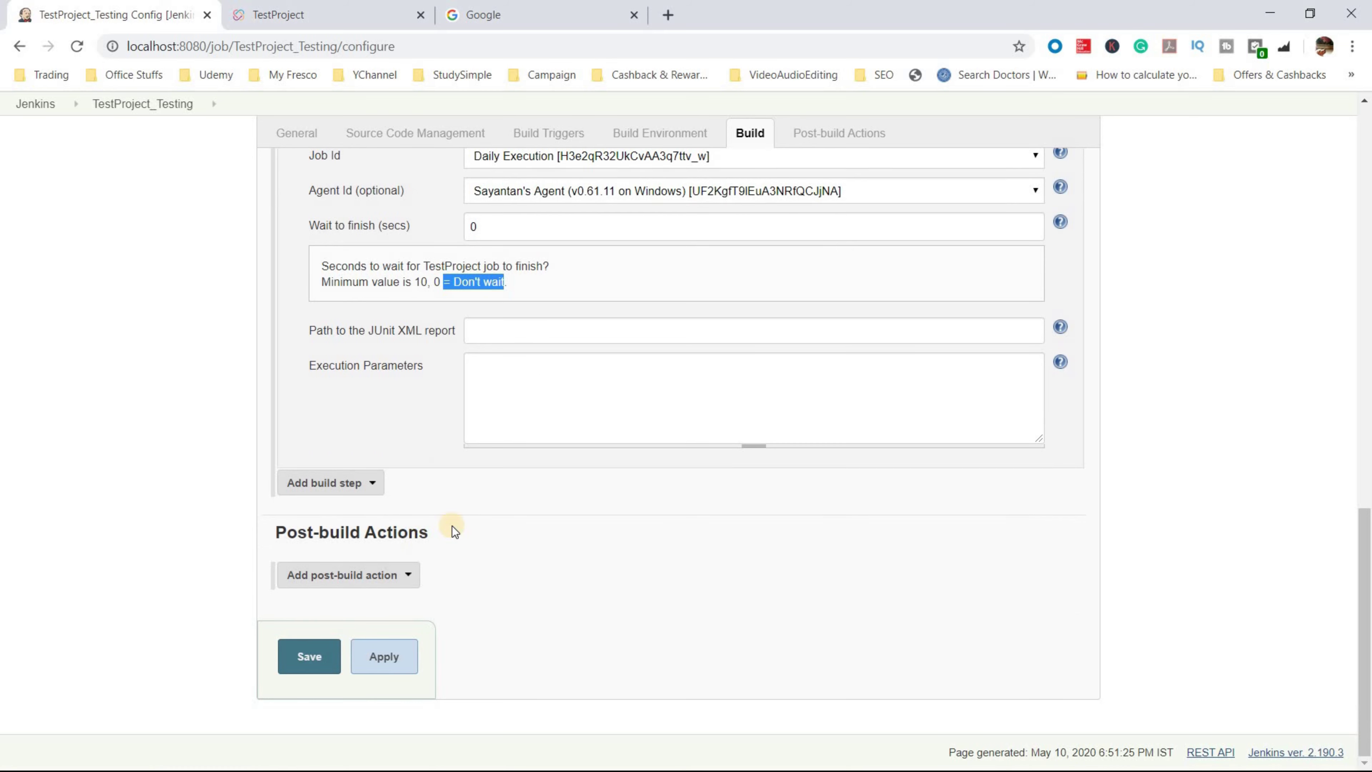
- Add an E-mail Notification post-build action with the user's e-mail address as recipient, then save
left_click(398, 574)
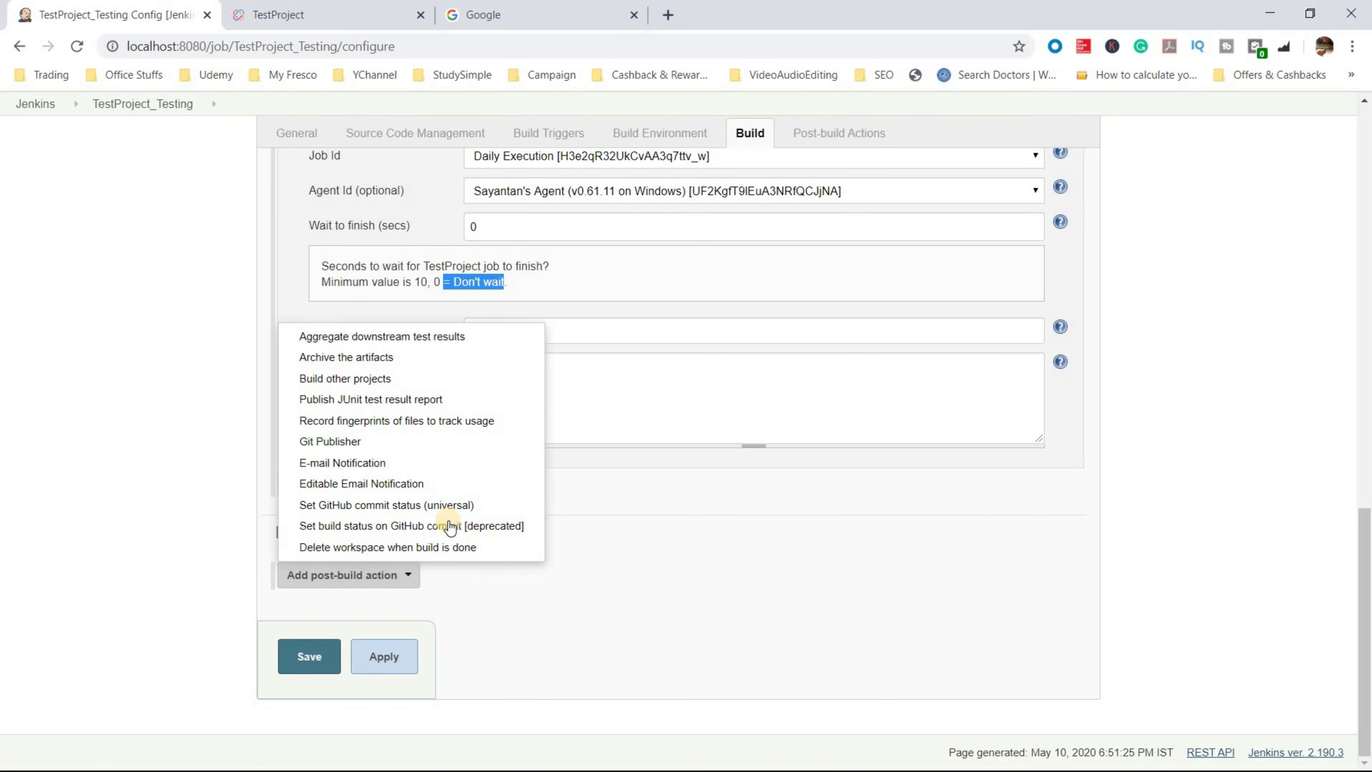
left_click(436, 466)
scroll(422, 449, "down", 3)
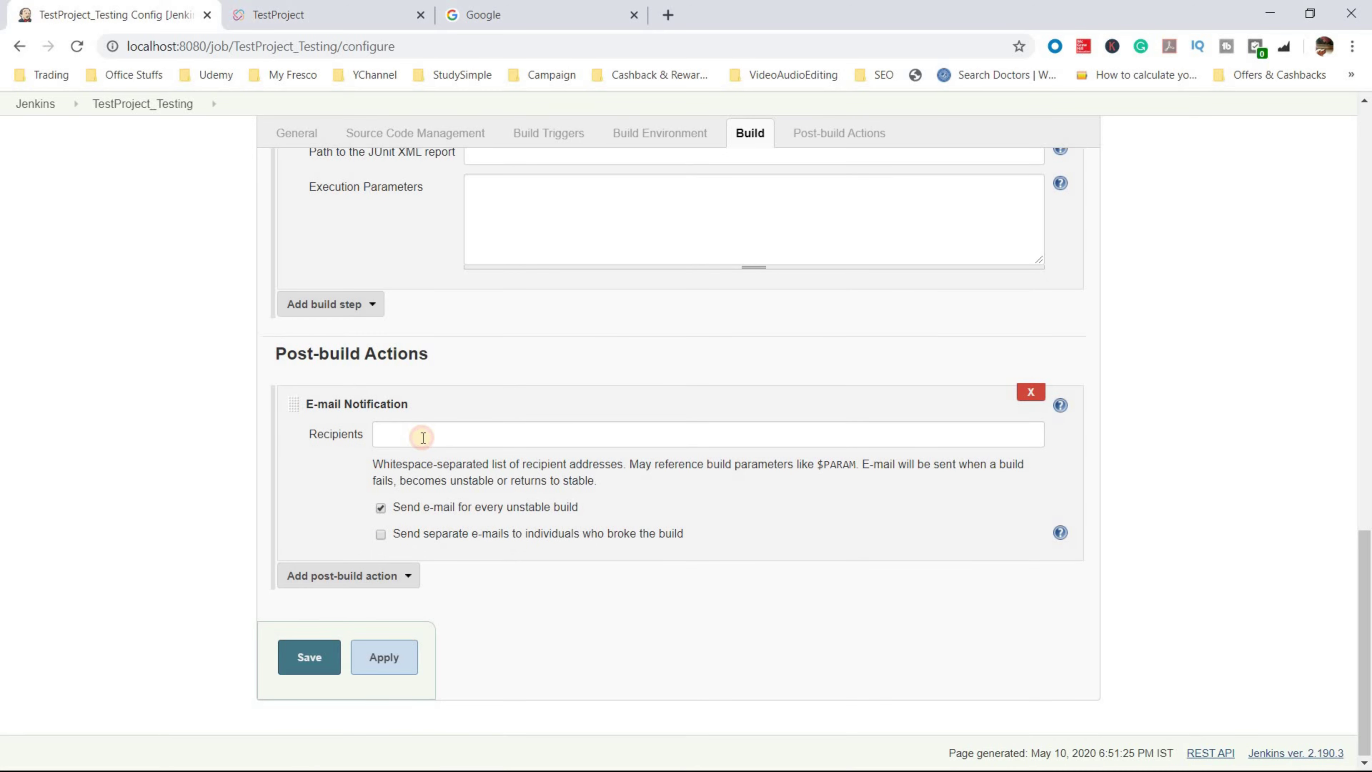
left_click(424, 438)
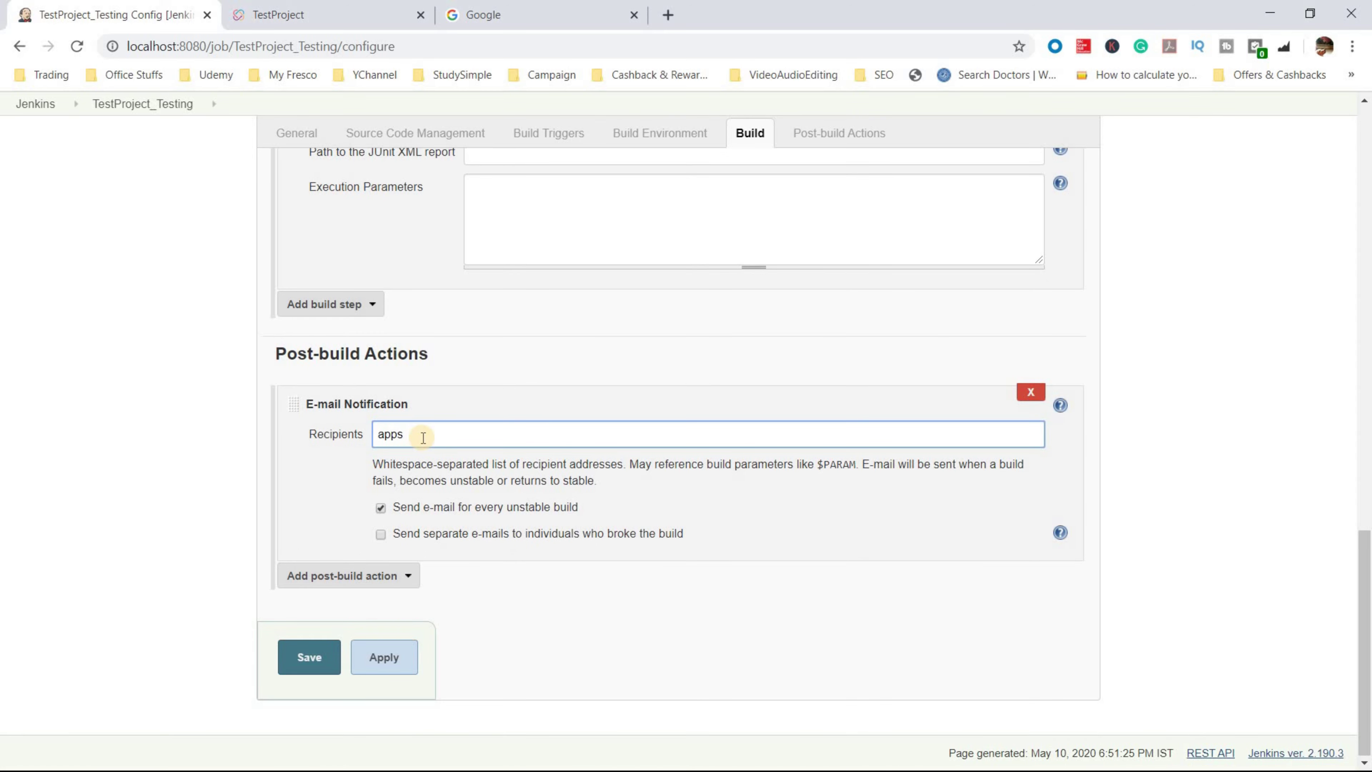
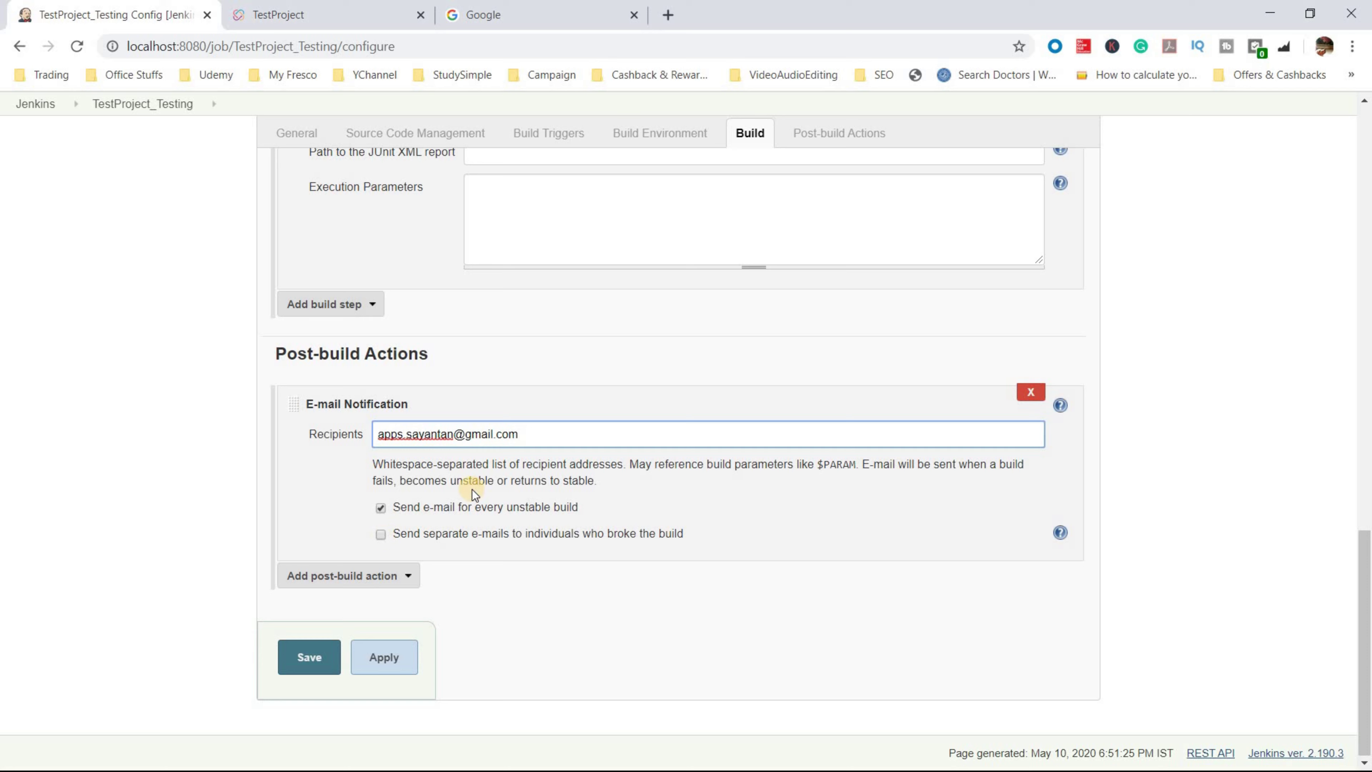
left_click(383, 662)
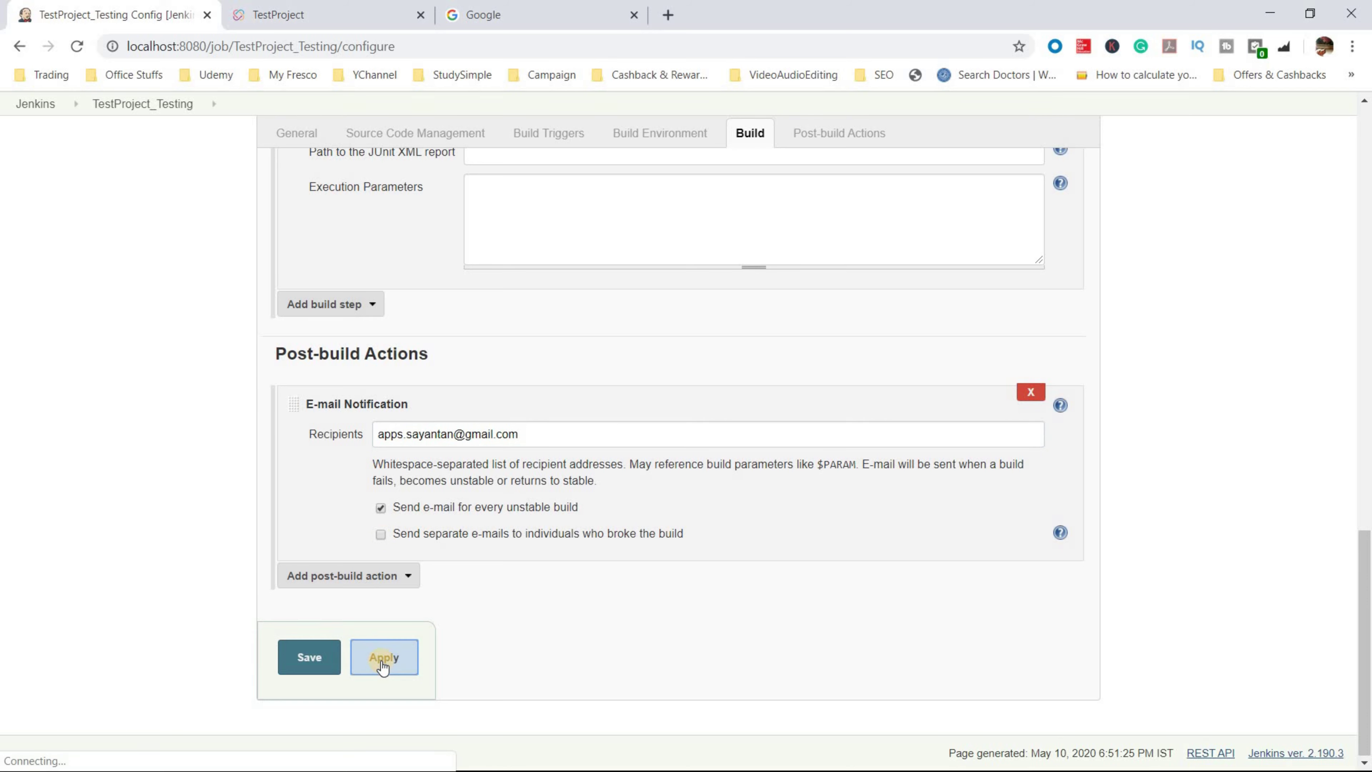
left_click(311, 662)
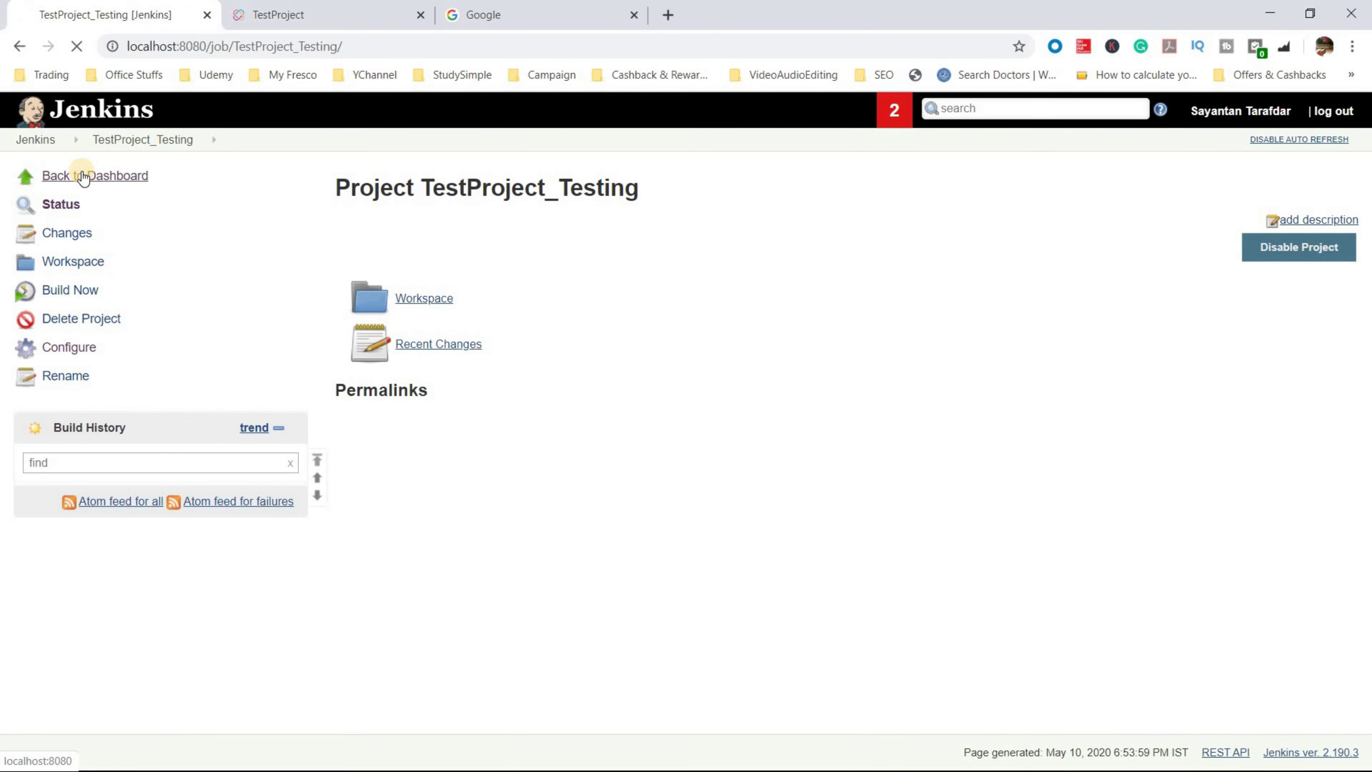
- Launch the TestProject Agent app from the Windows start menu search
left_click(83, 177)
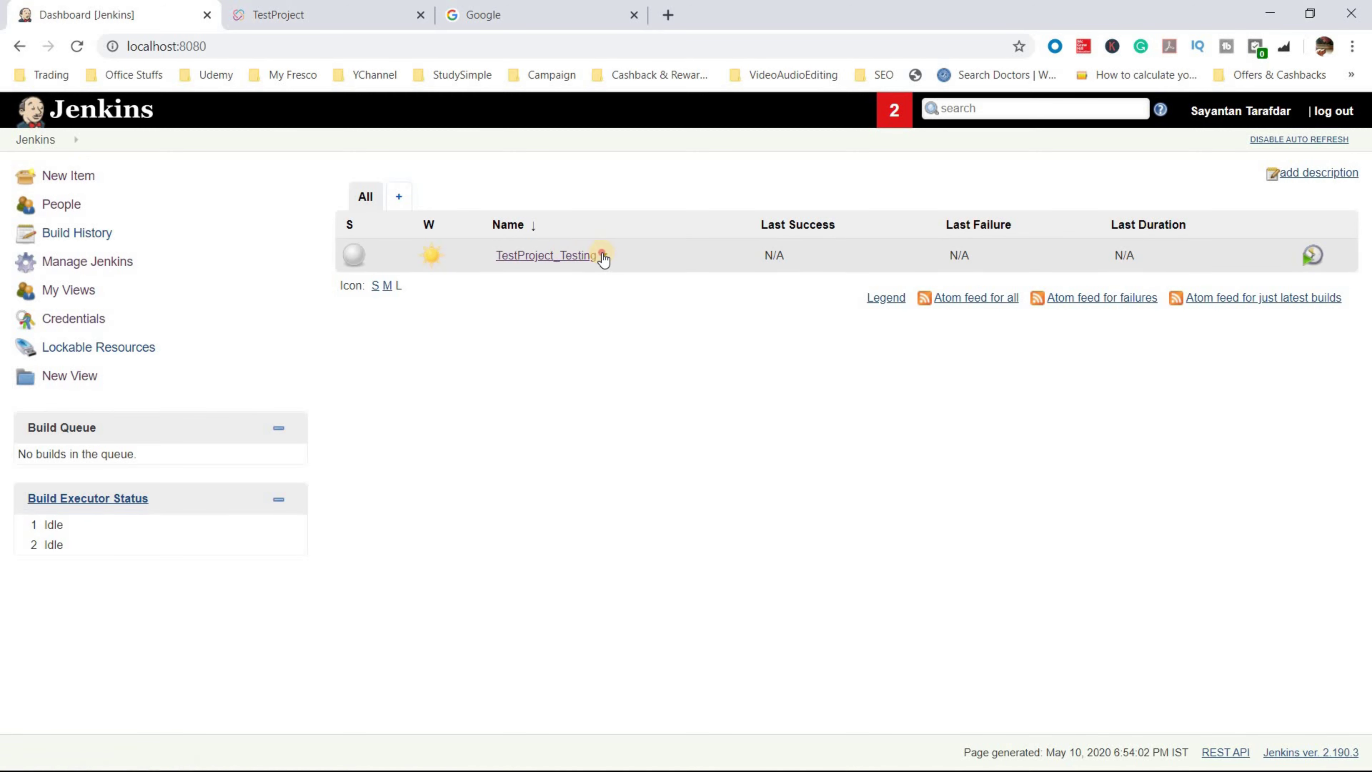
key("super")
left_click(253, 757)
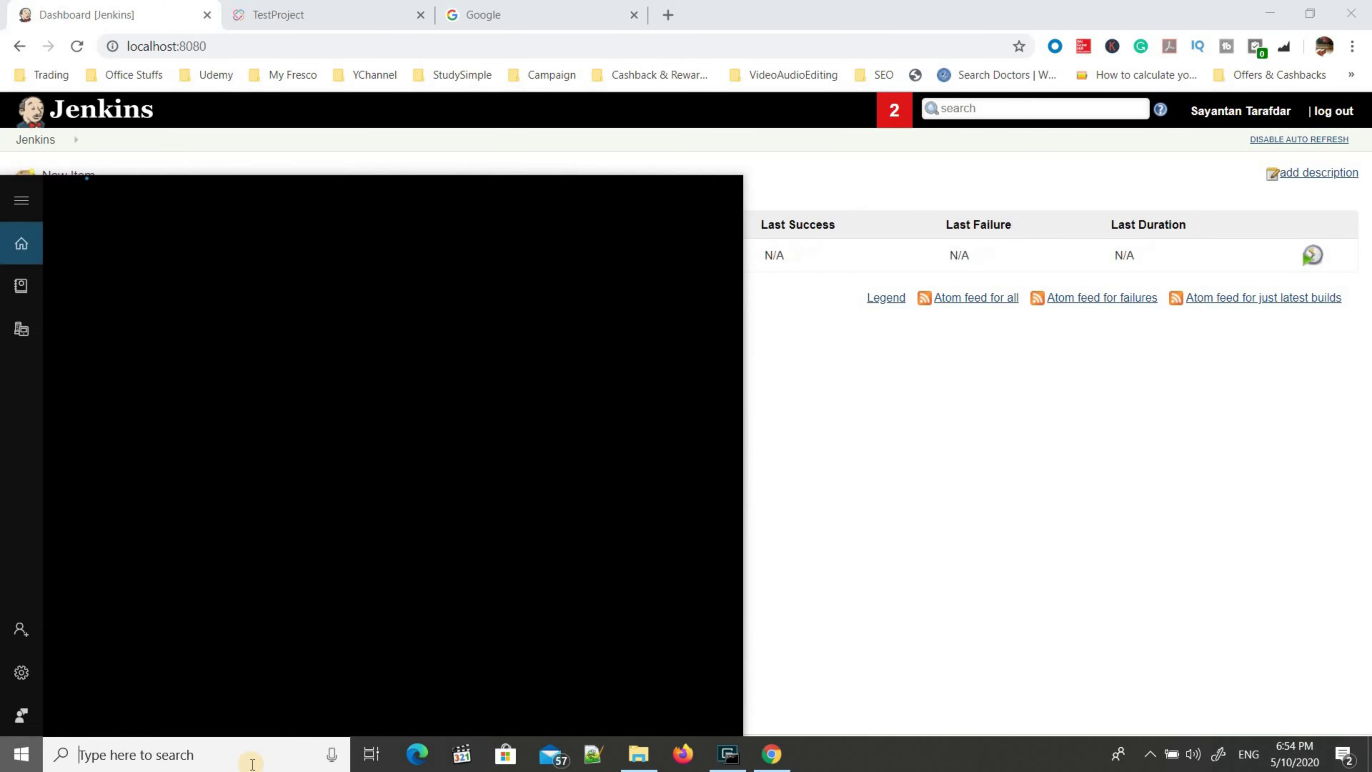
type("test")
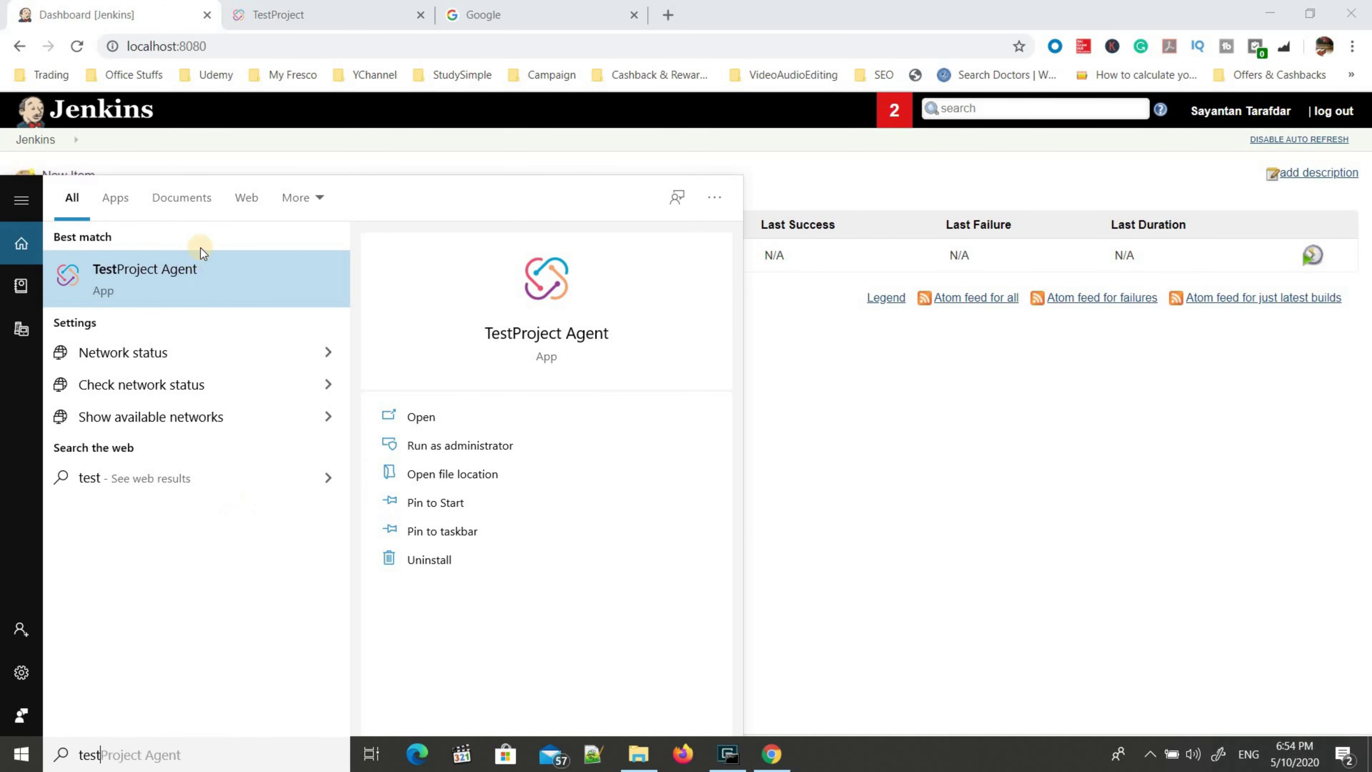
left_click(198, 272)
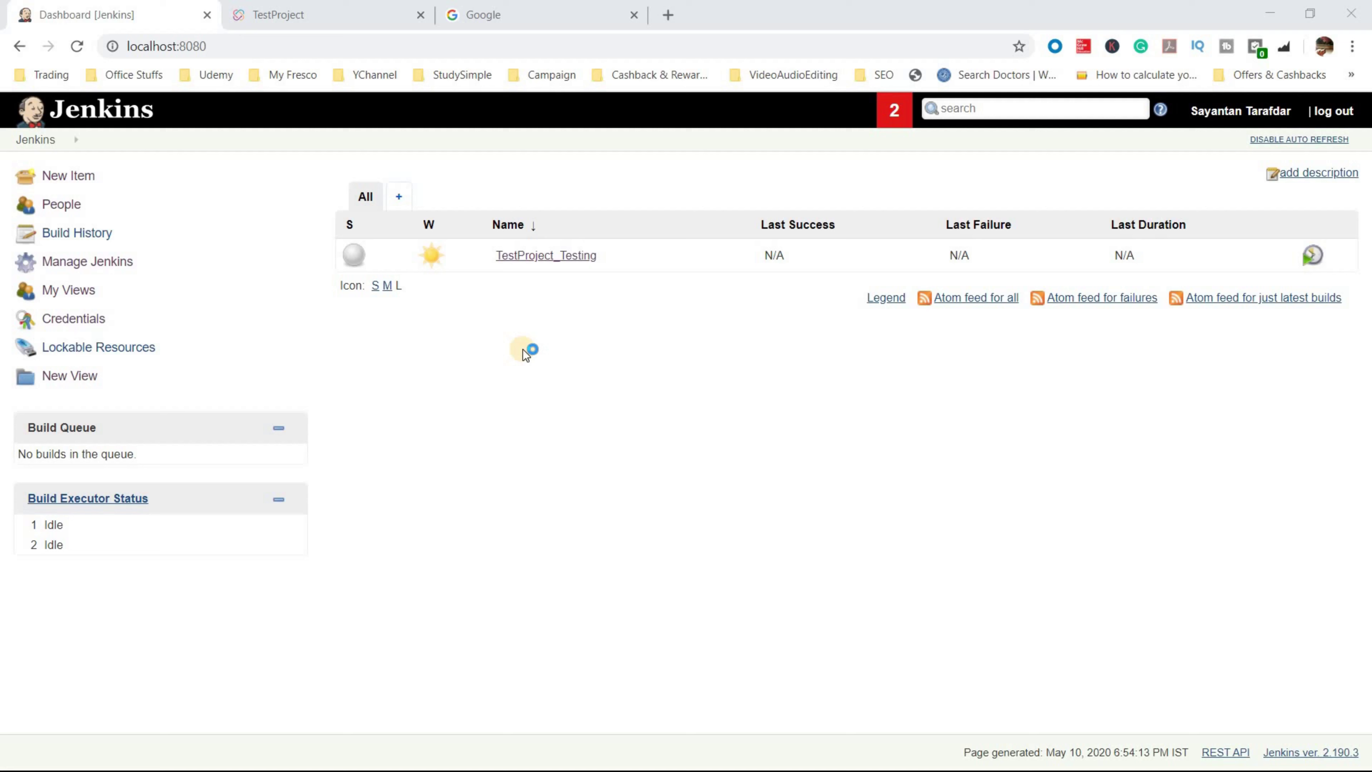
- Close File Explorer and return to TestProject's agent list to see the Windows agent Ready
left_click(378, 15)
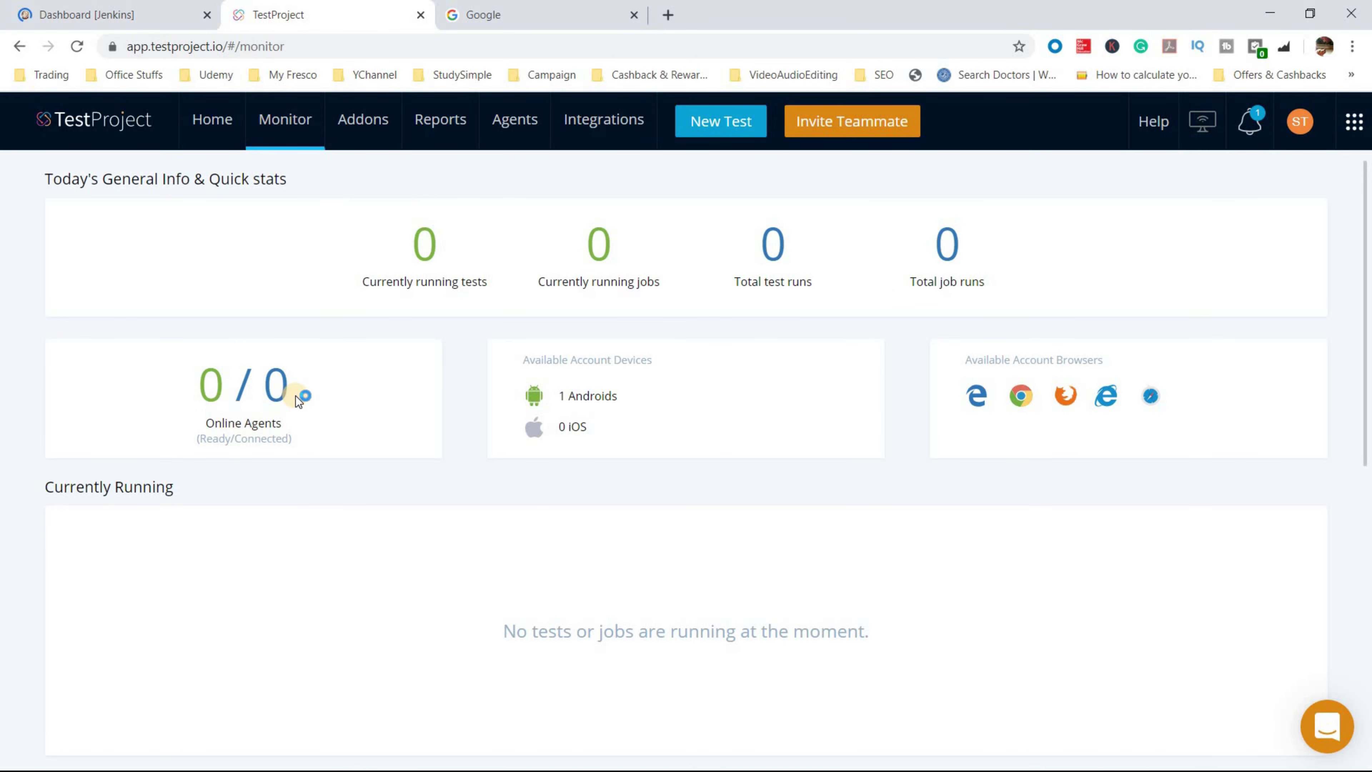
key("super+e")
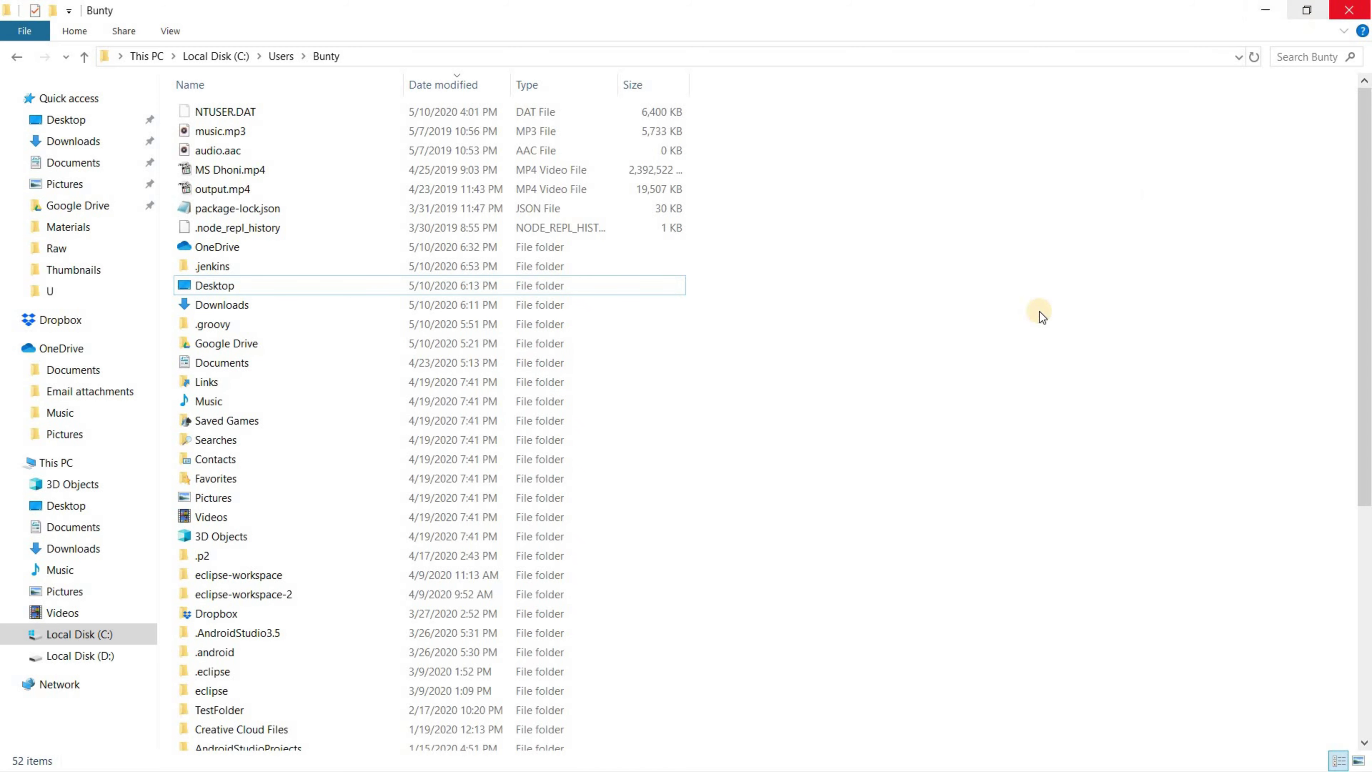
key("alt+F4")
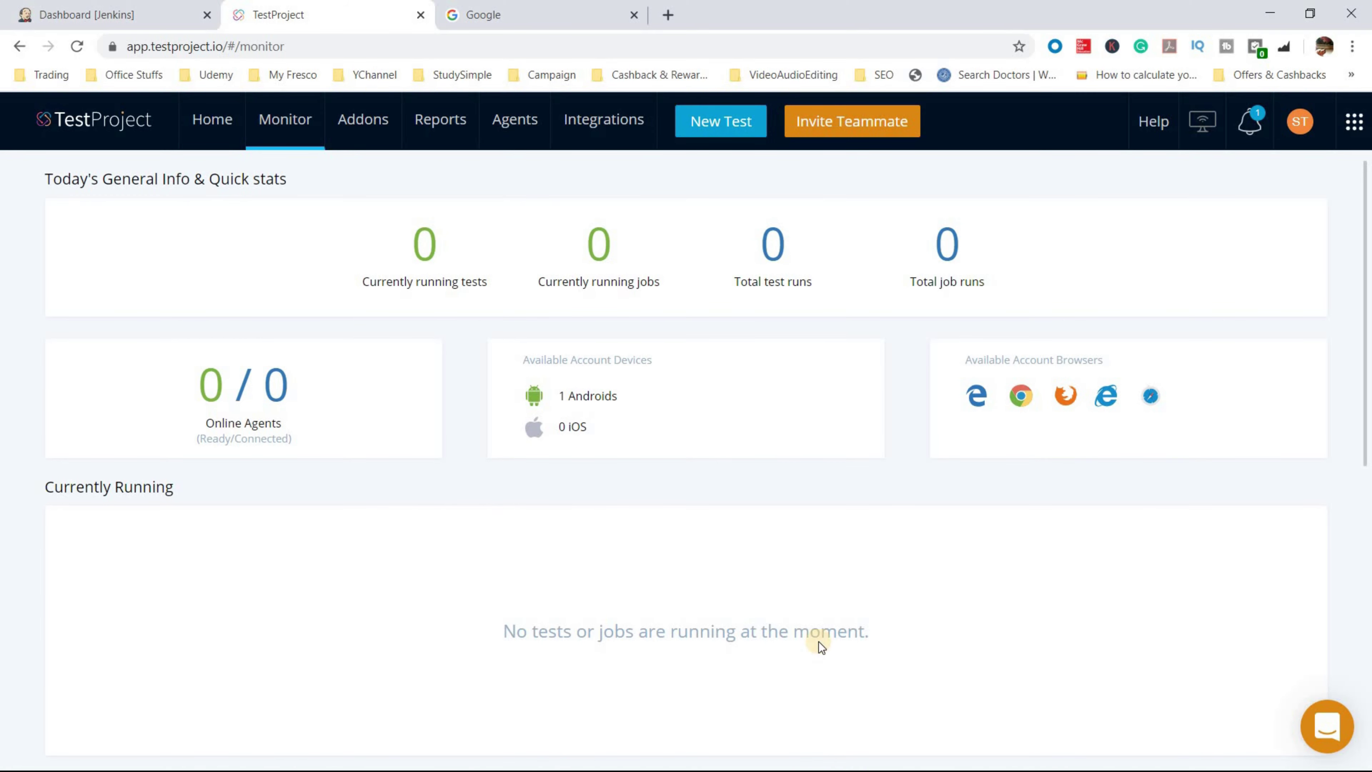
left_click(173, 15)
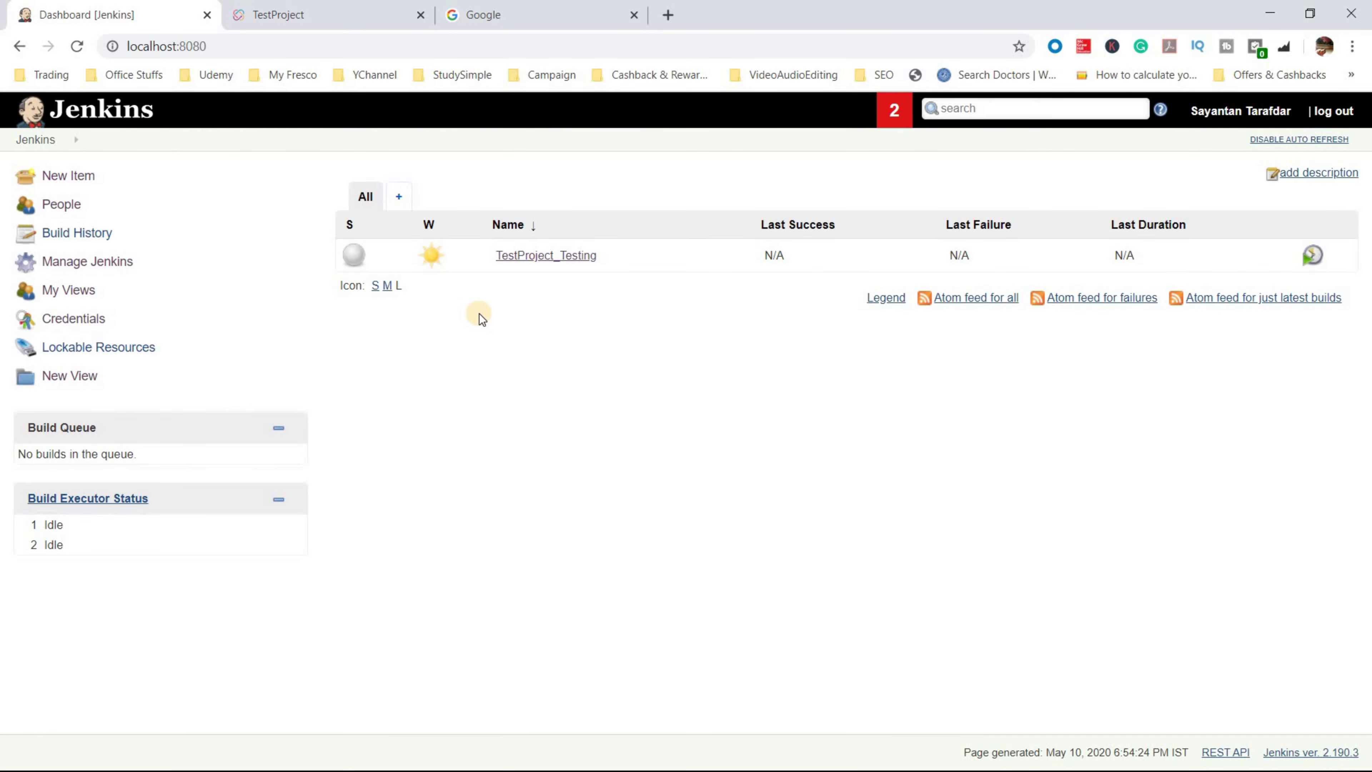
key("ctrl+Tab")
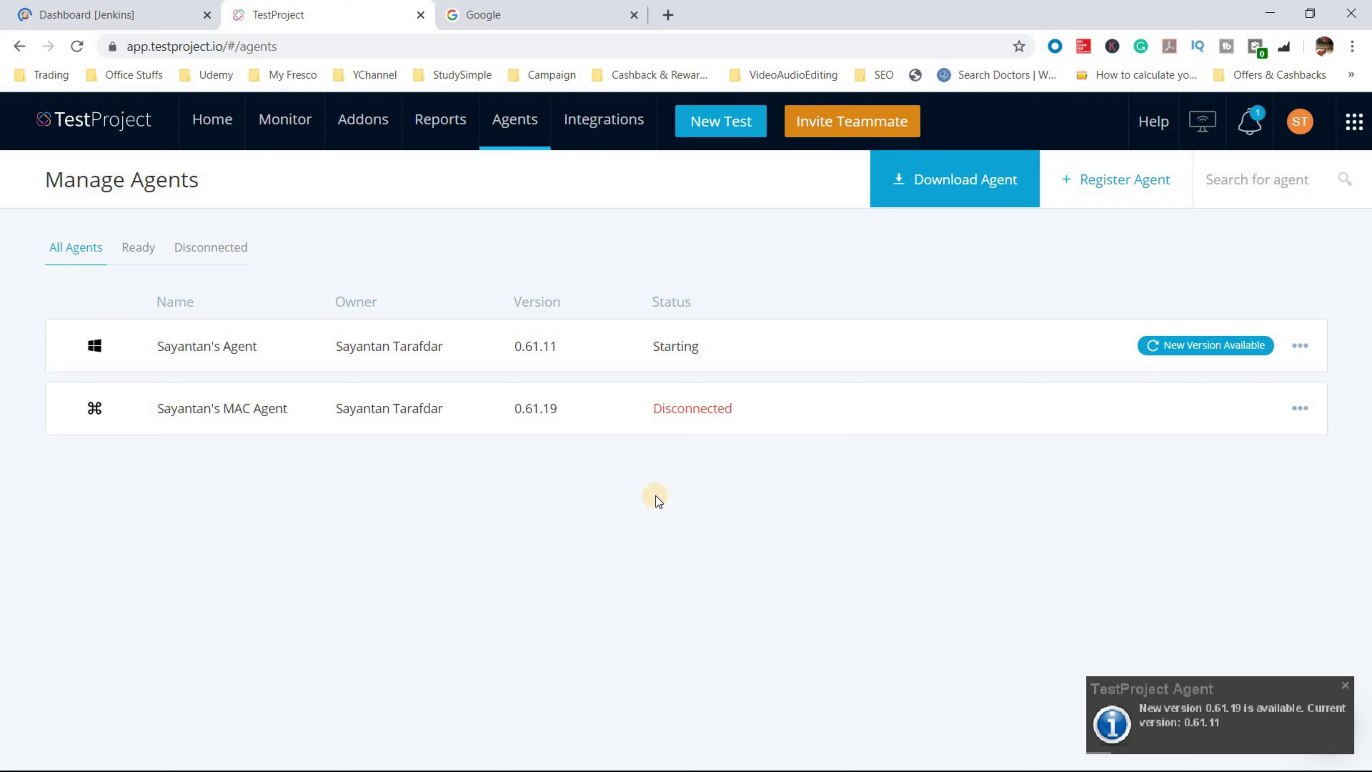
- Expand the Windows agent and review its devices, messages, executions and general details
left_click(1343, 688)
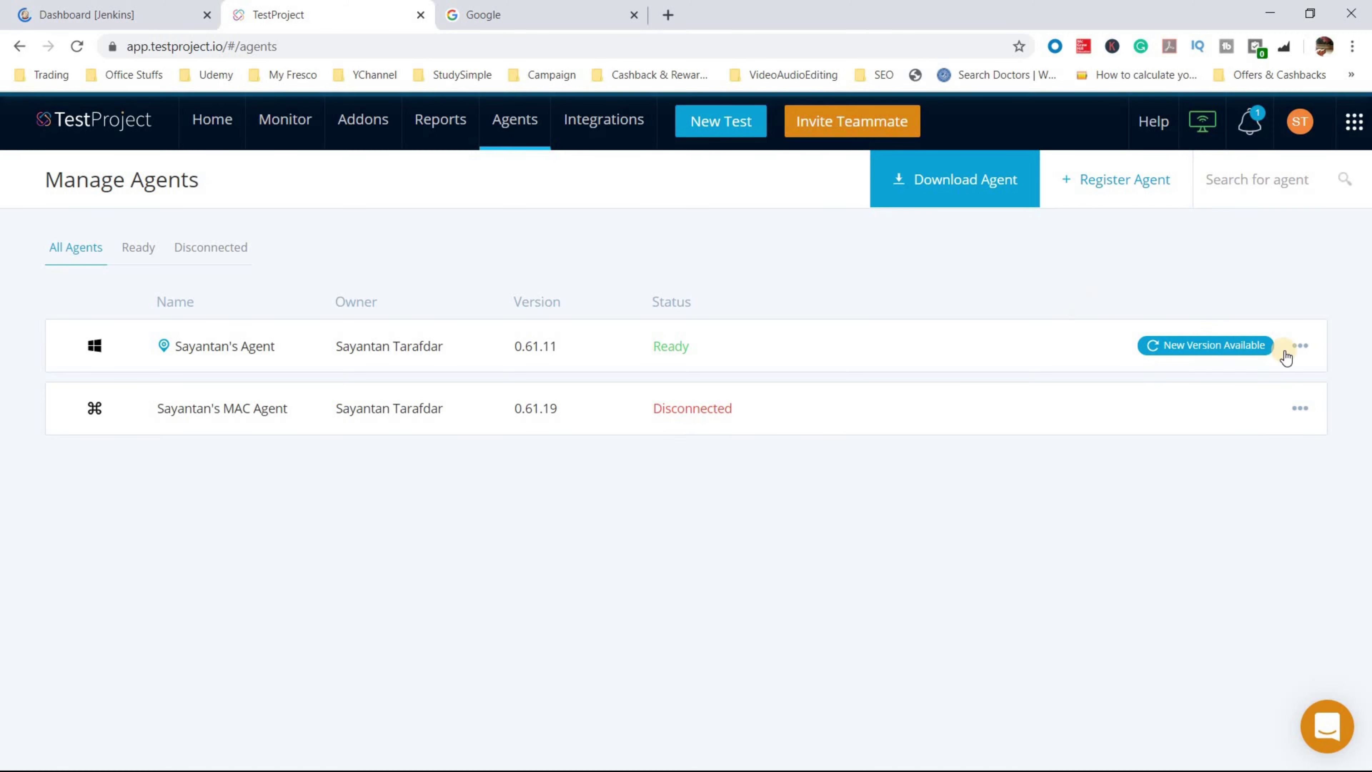
left_click(1299, 349)
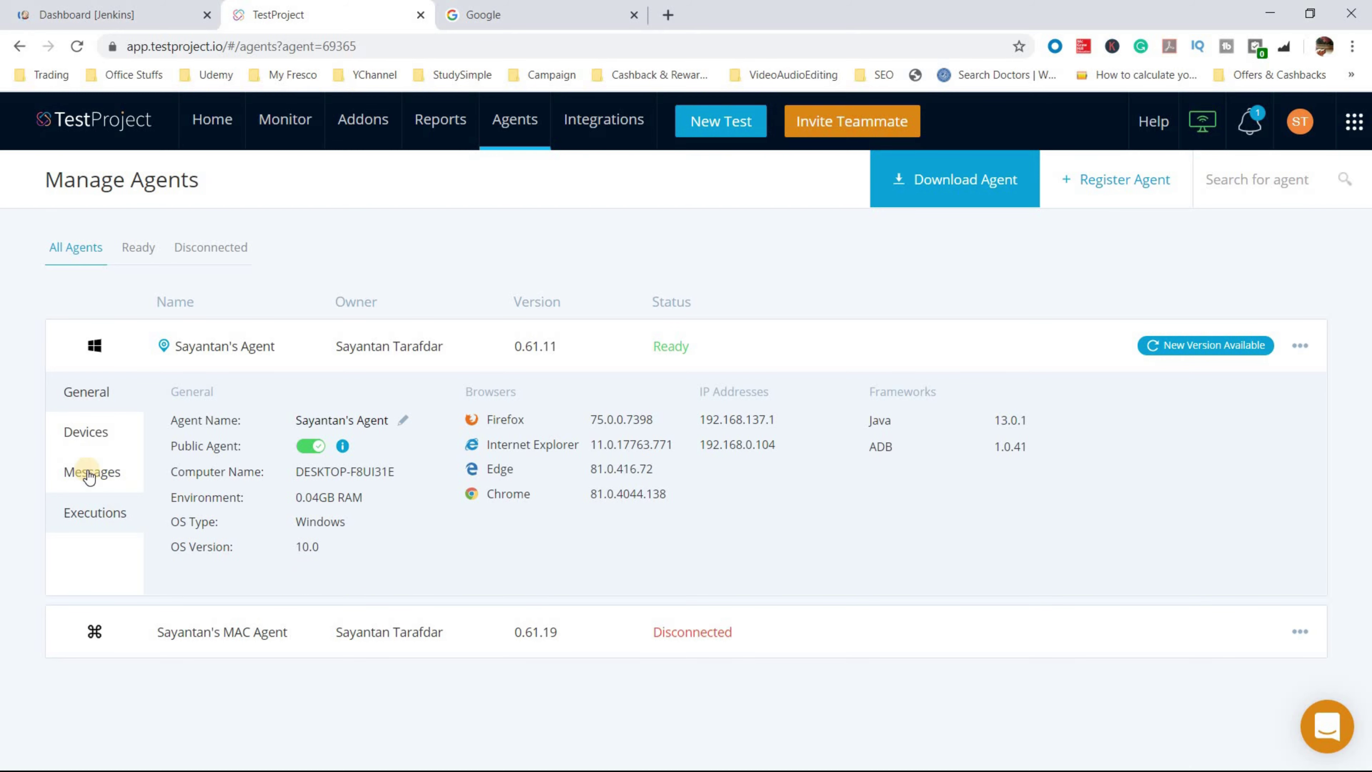
left_click(92, 434)
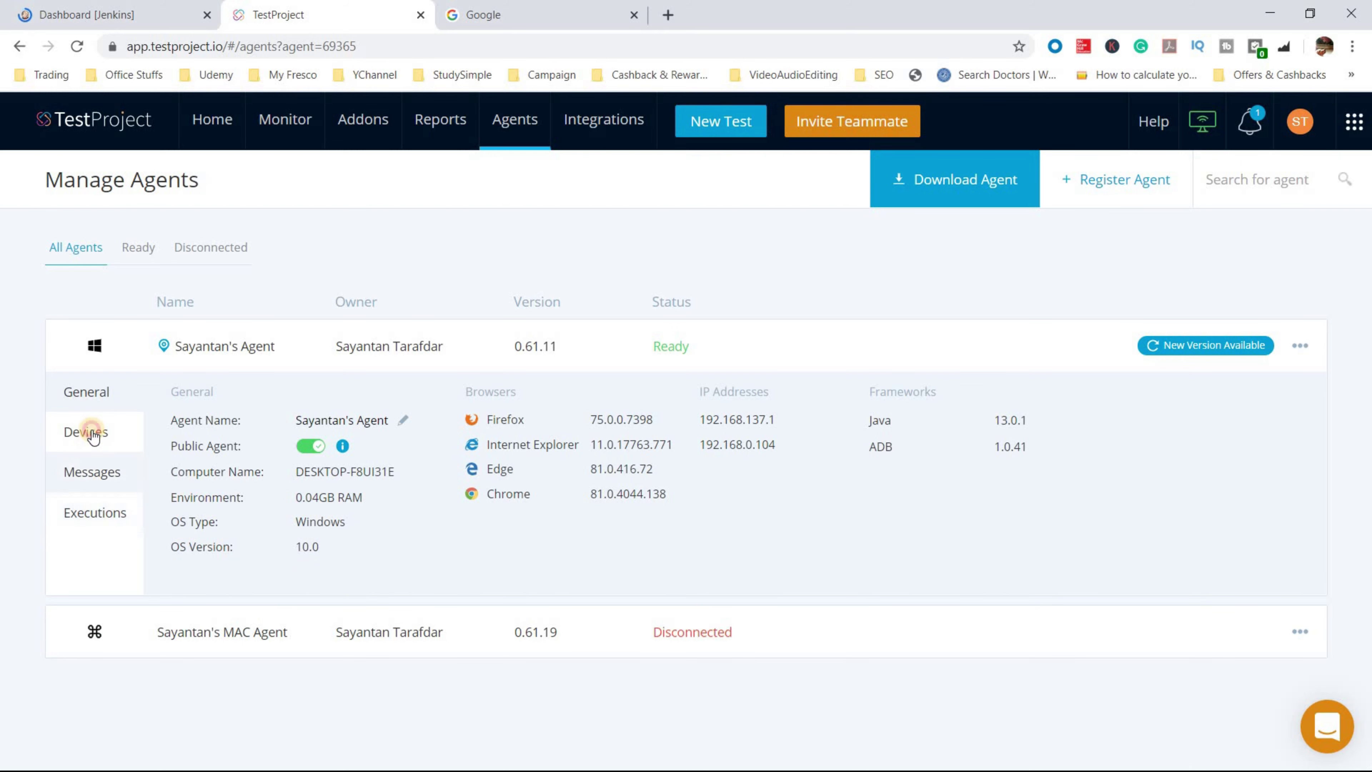
left_click(103, 486)
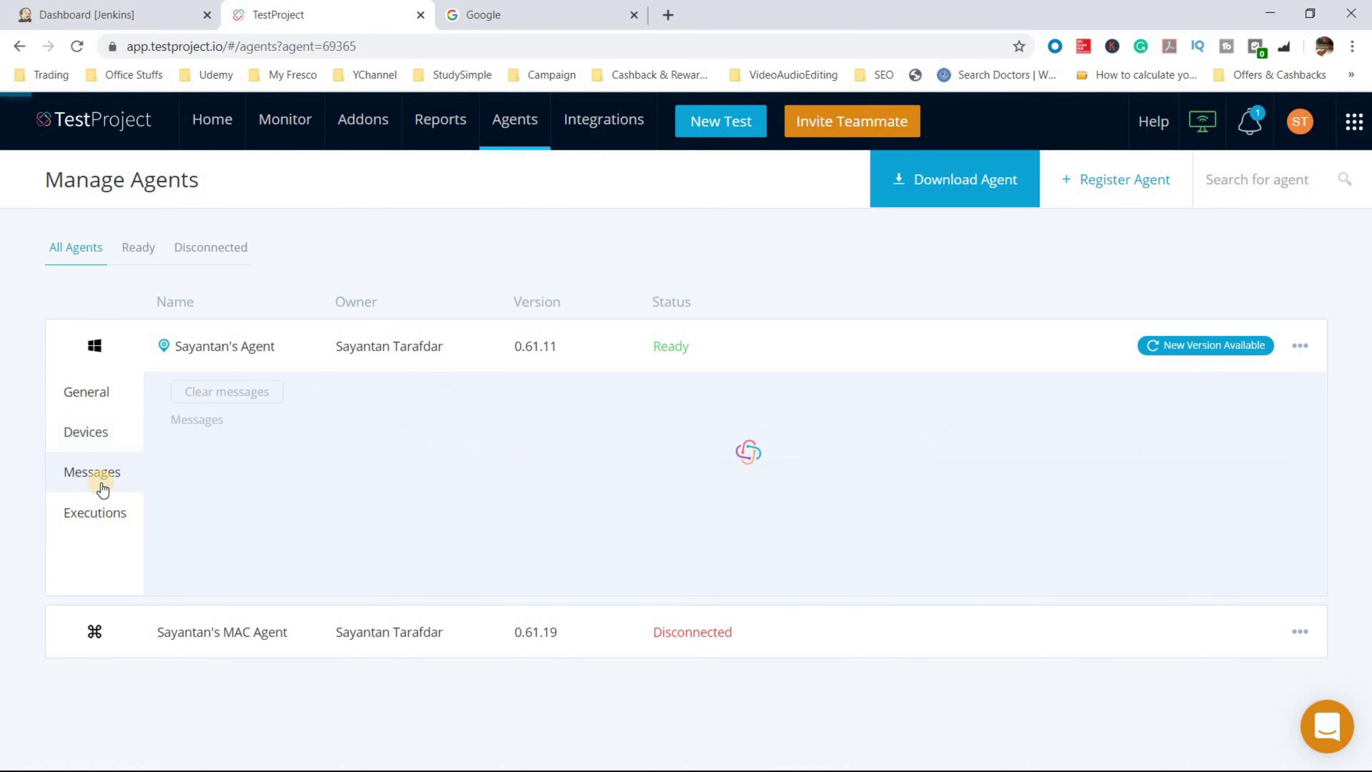
left_click(97, 517)
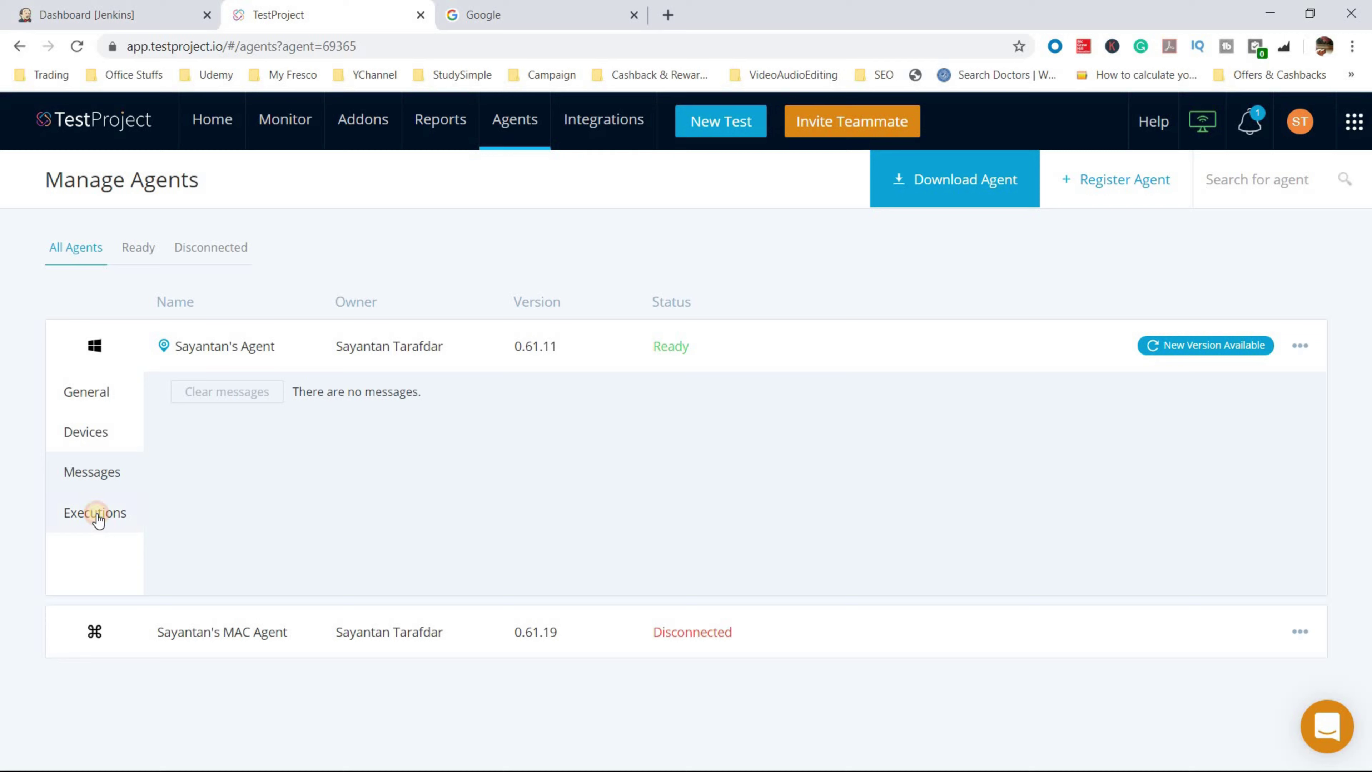
left_click(107, 394)
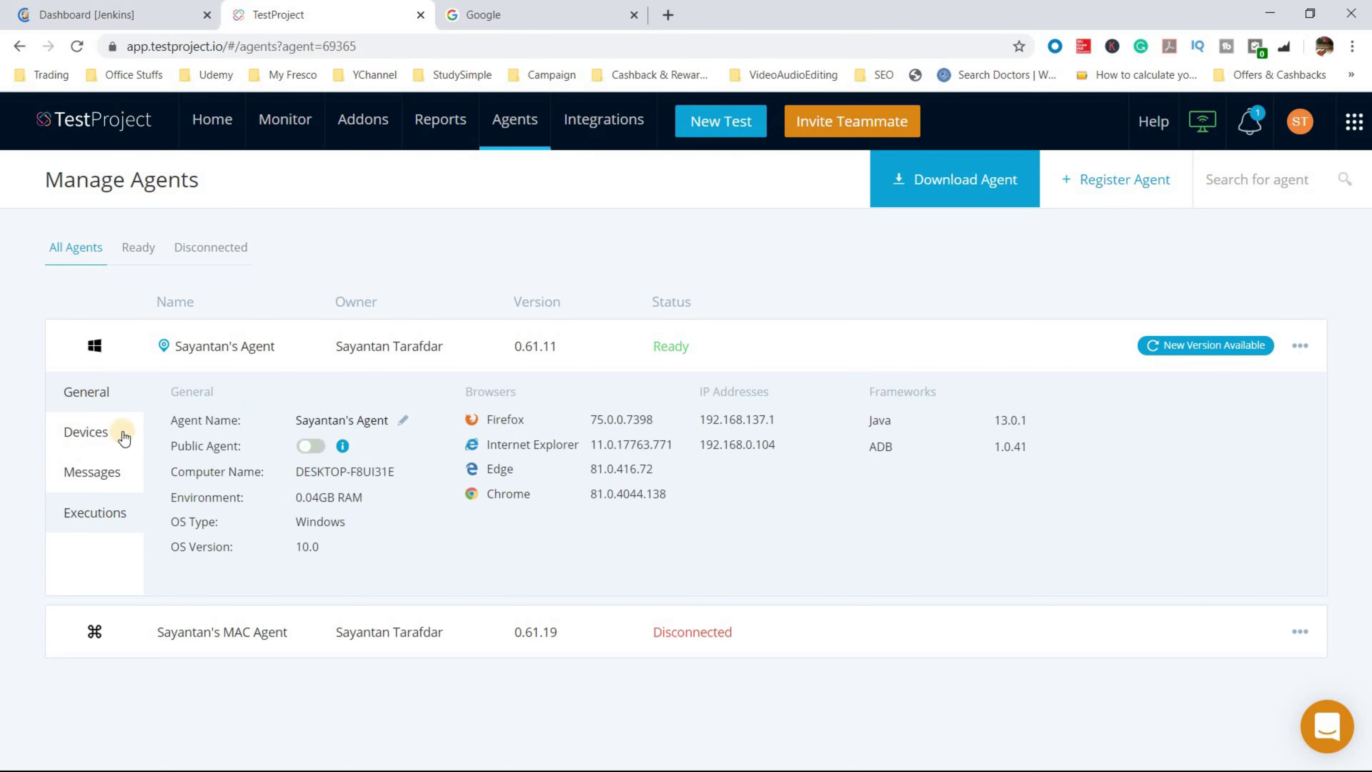
- Toggle the Public Agent setting off and back on, leaving the agent public
left_click(300, 456)
left_click(314, 446)
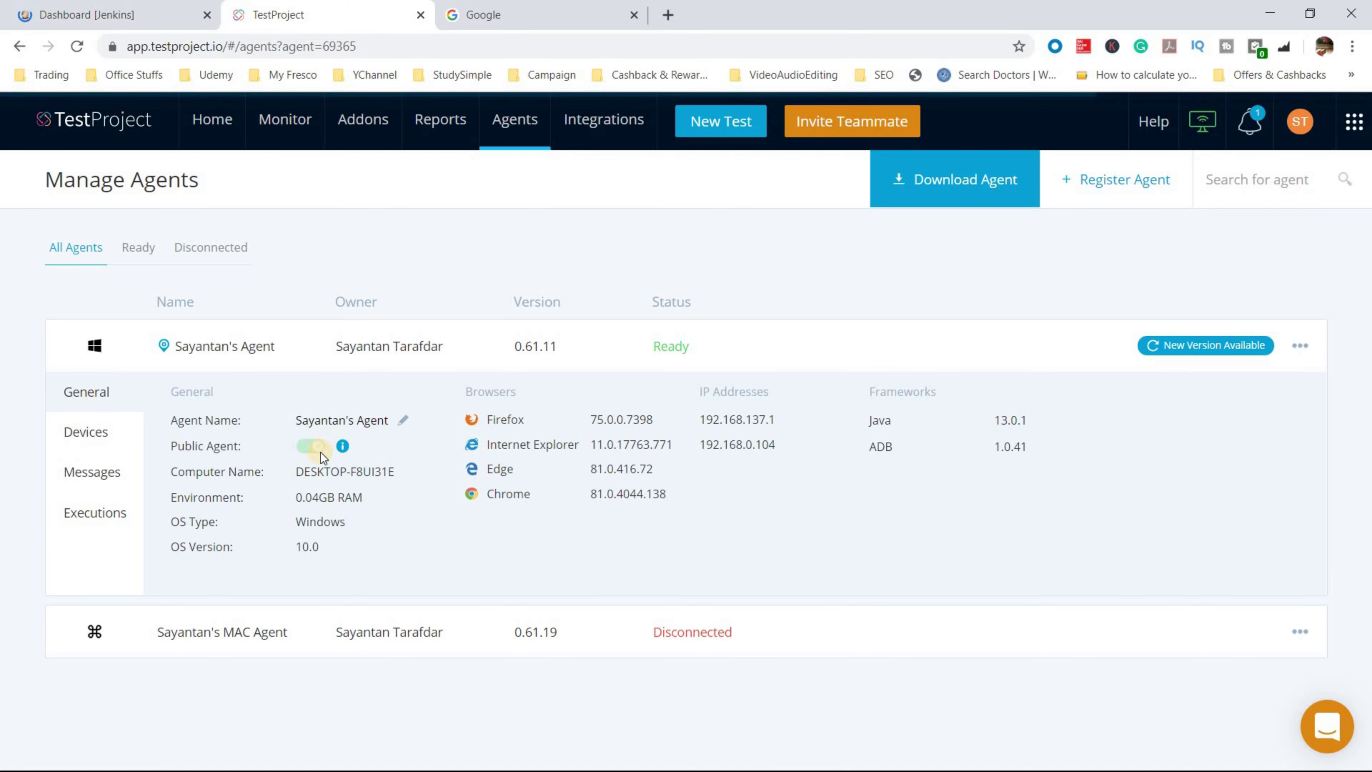
left_click(312, 448)
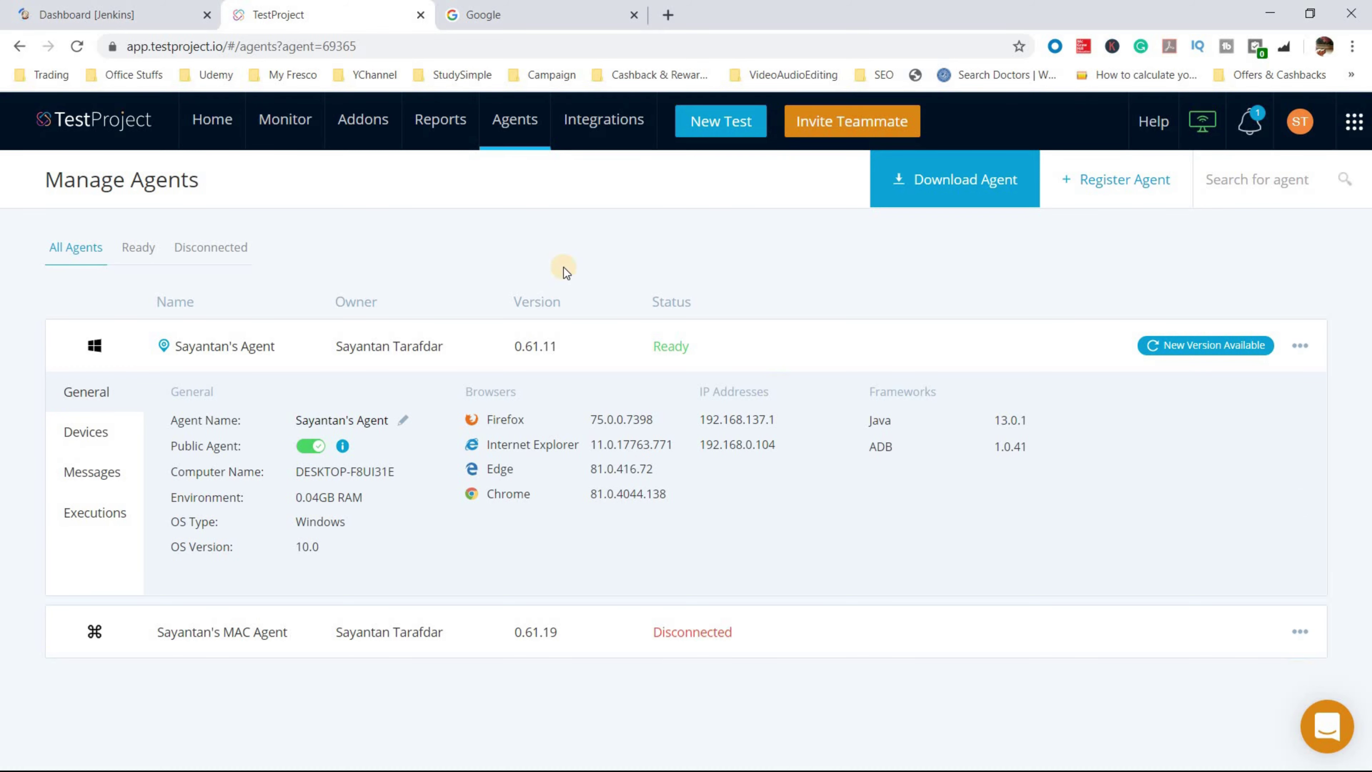
left_click(124, 7)
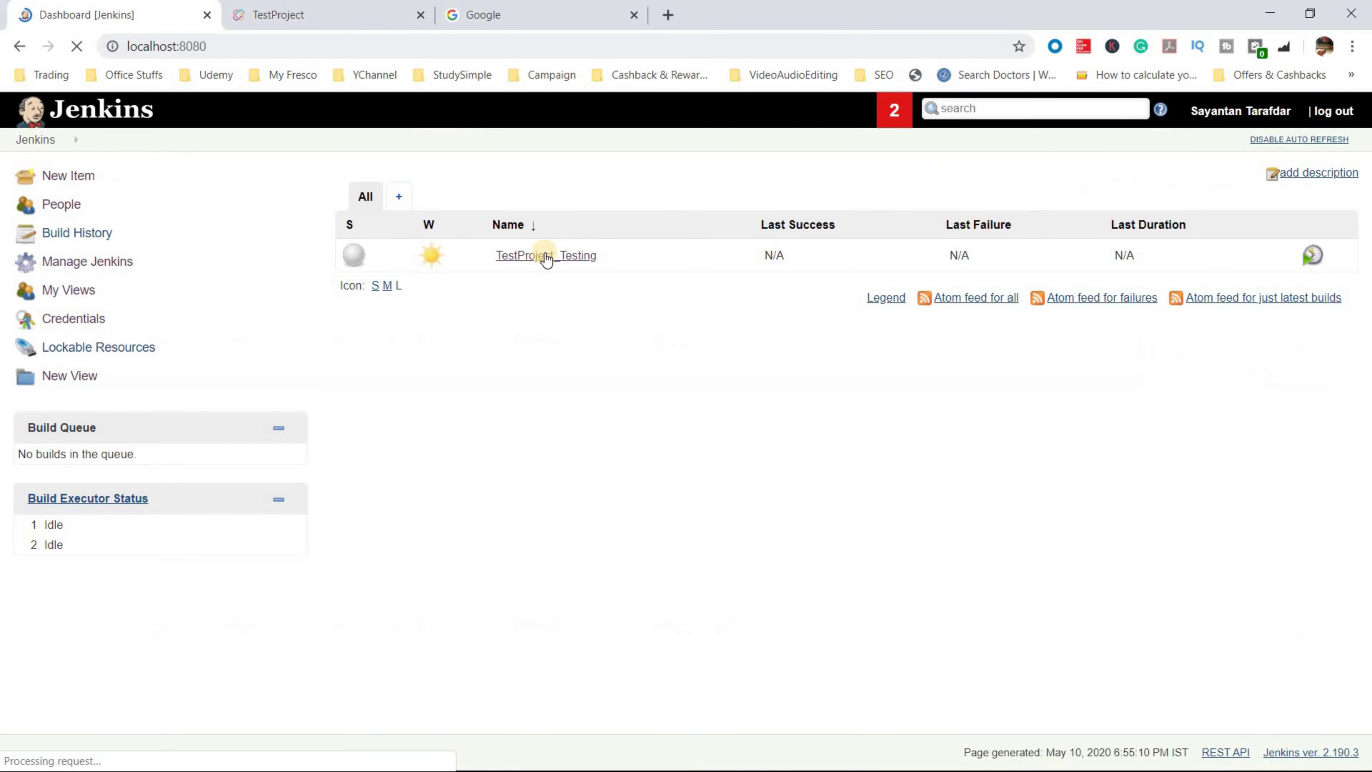
- Build TestProject_Testing now so build #1 triggers the TestProject Daily Execution job
left_click(583, 270)
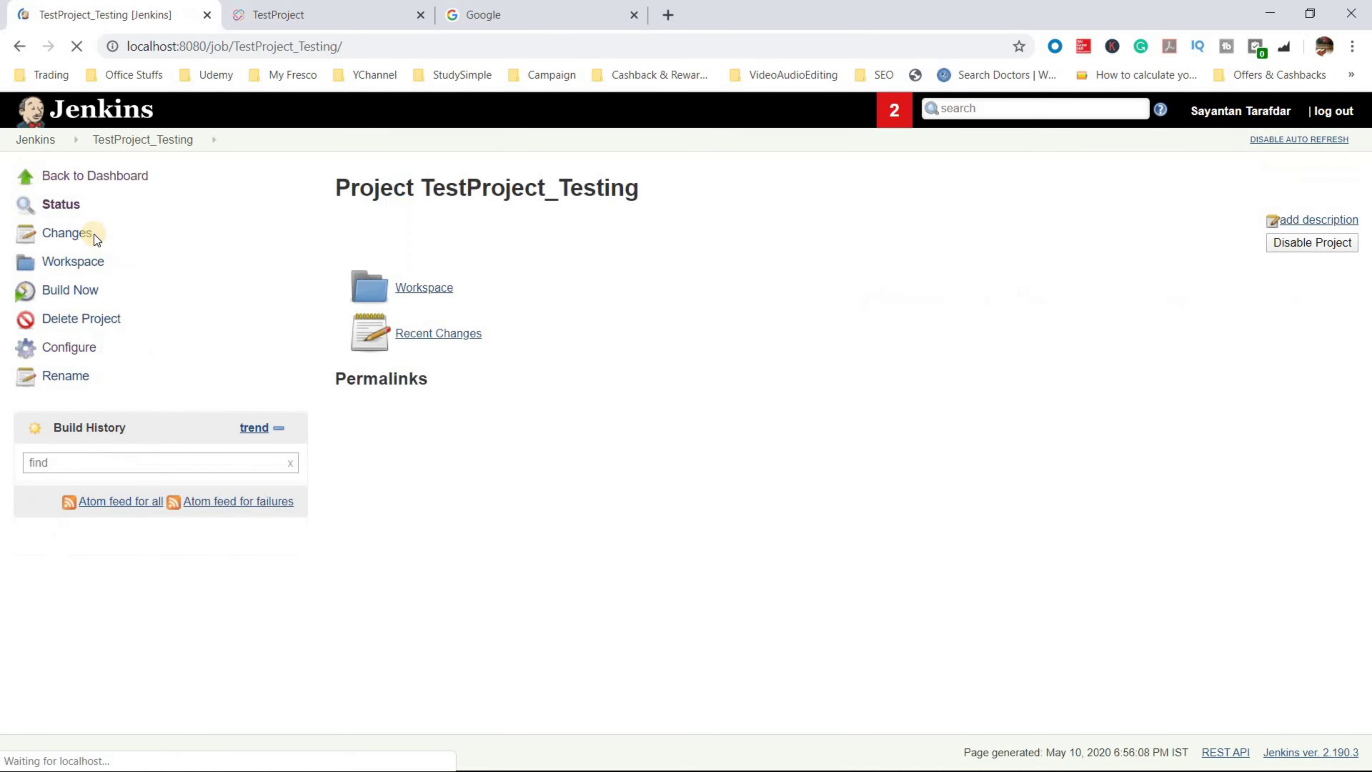
left_click(63, 292)
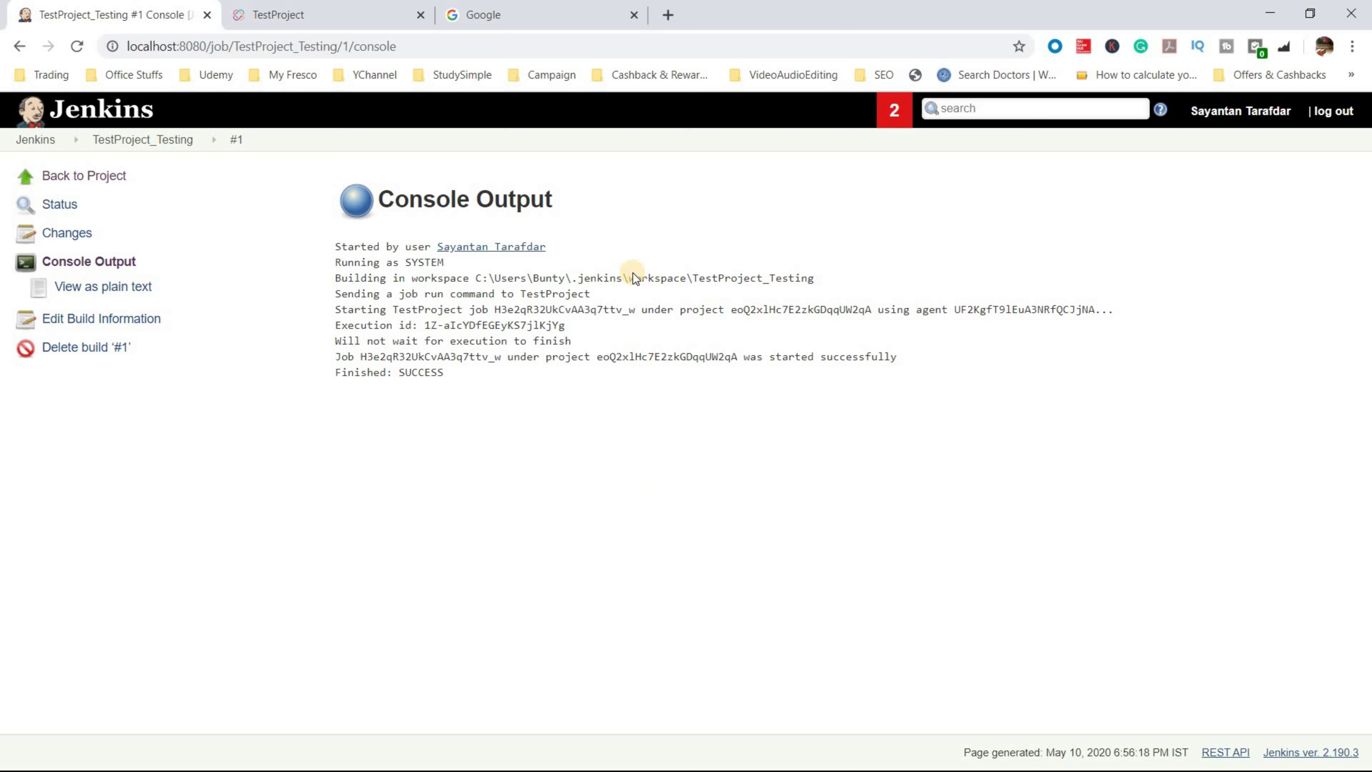
left_click(324, 10)
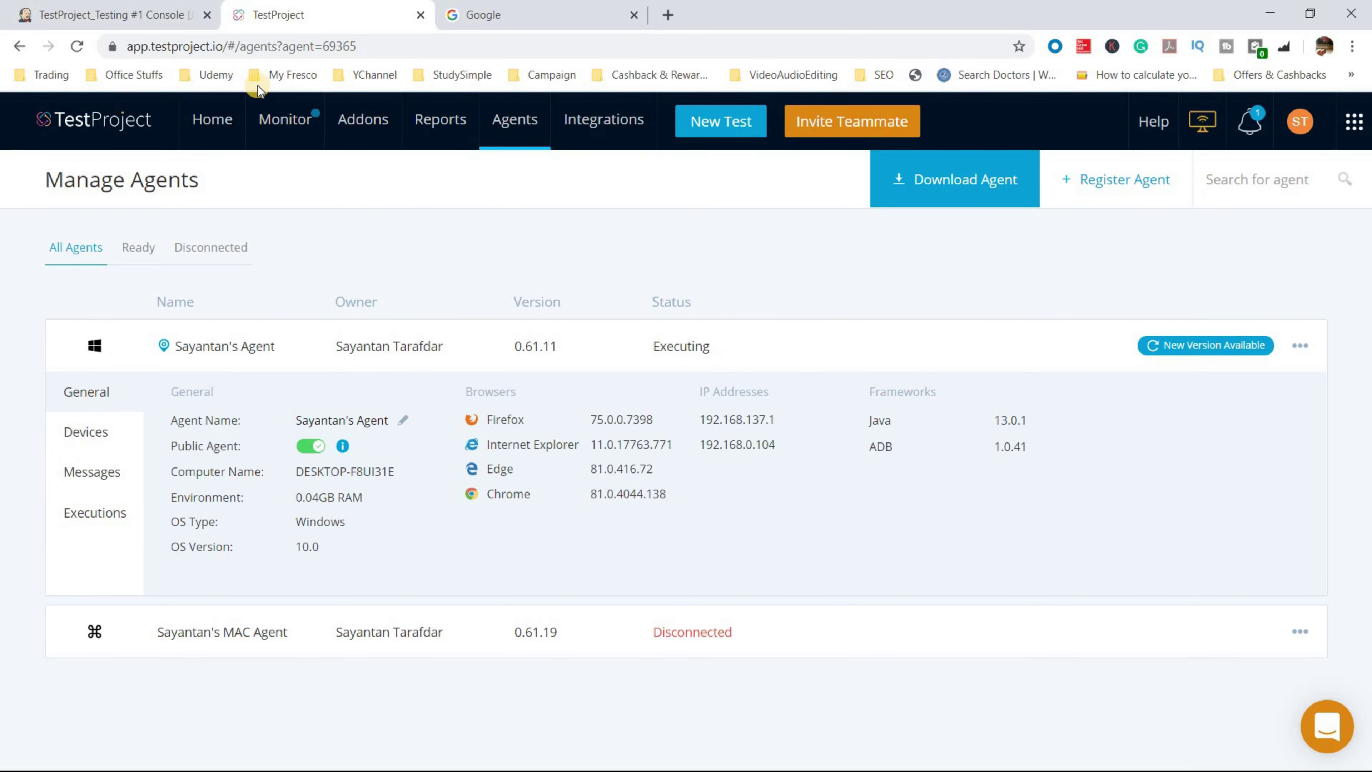
- Go to the TestProject home page and watch the running job on the Monitor dashboard
left_click(209, 120)
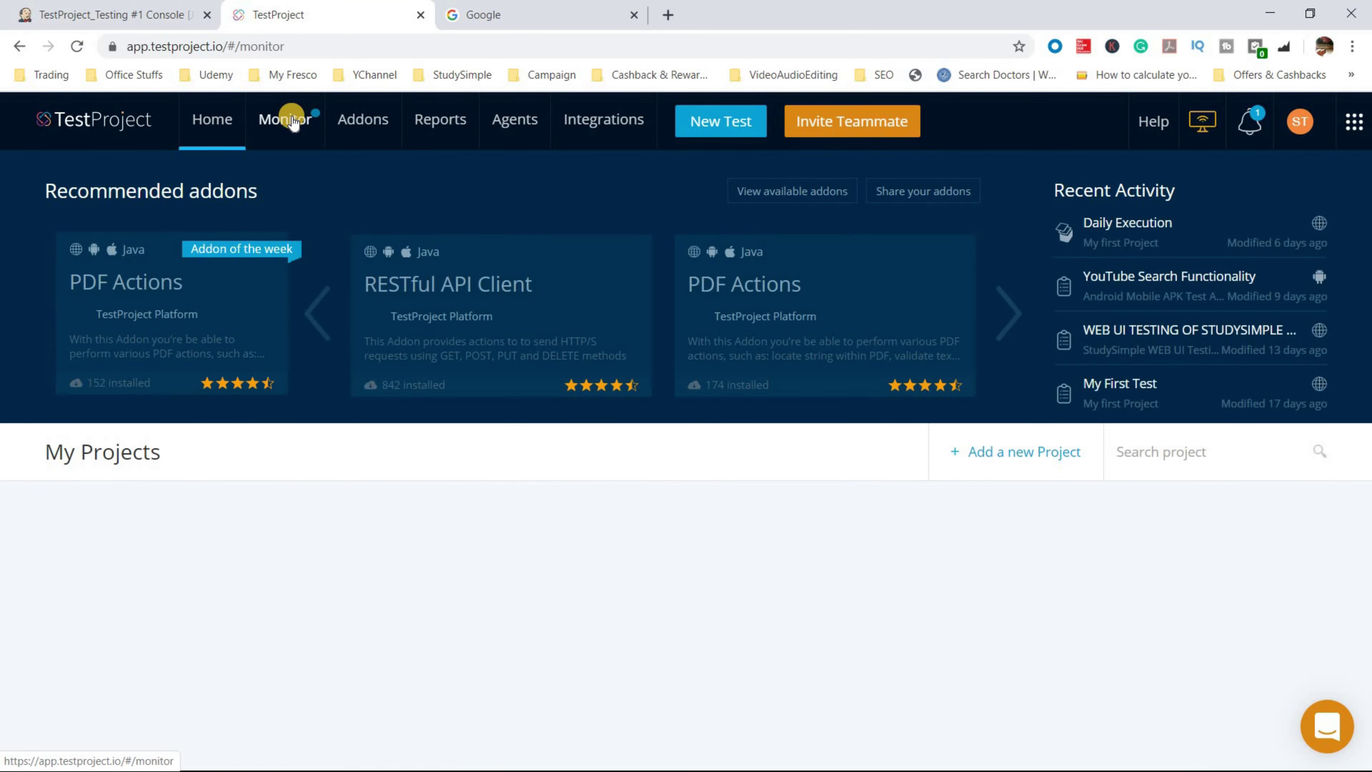
left_click(293, 121)
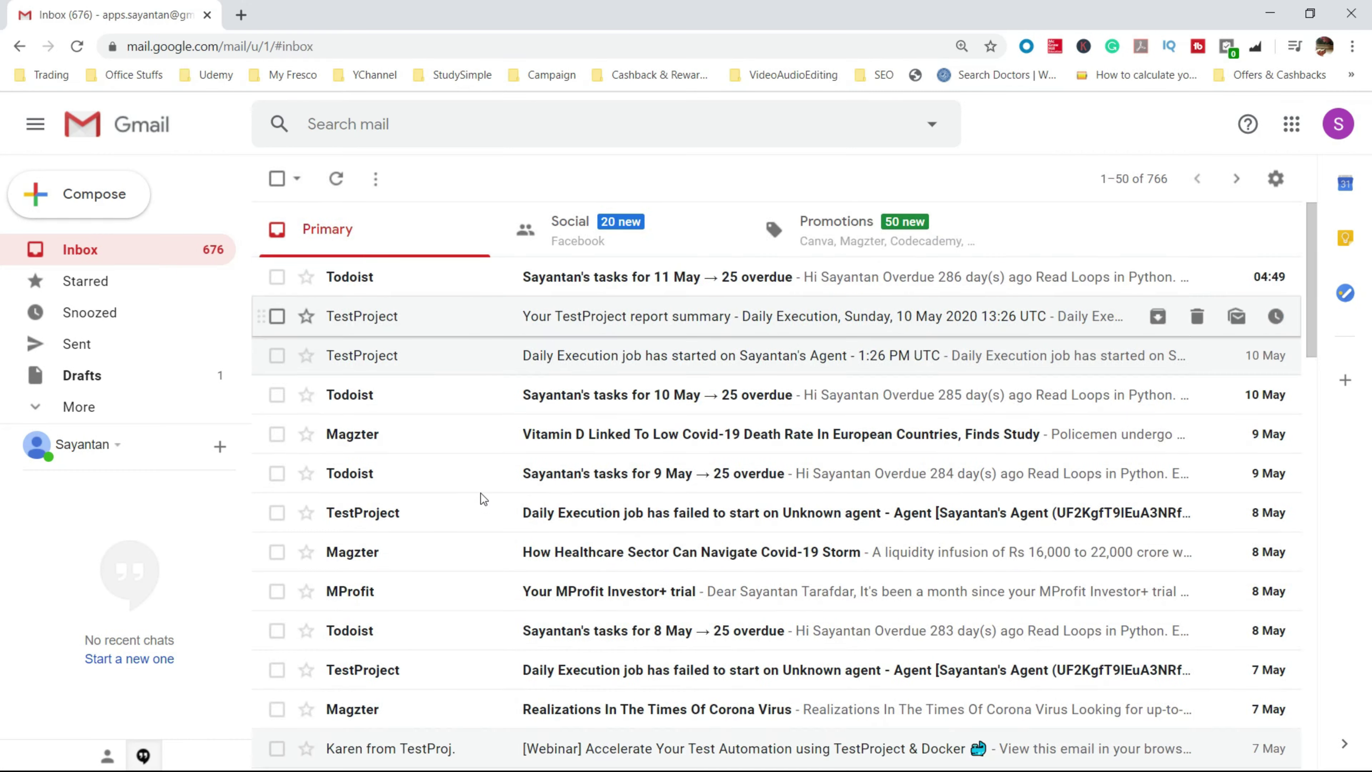
- Open the TestProject report summary e-mail and highlight its 'Jenkins build: 1' line
left_click(487, 315)
left_click_drag(504, 452, 407, 454)
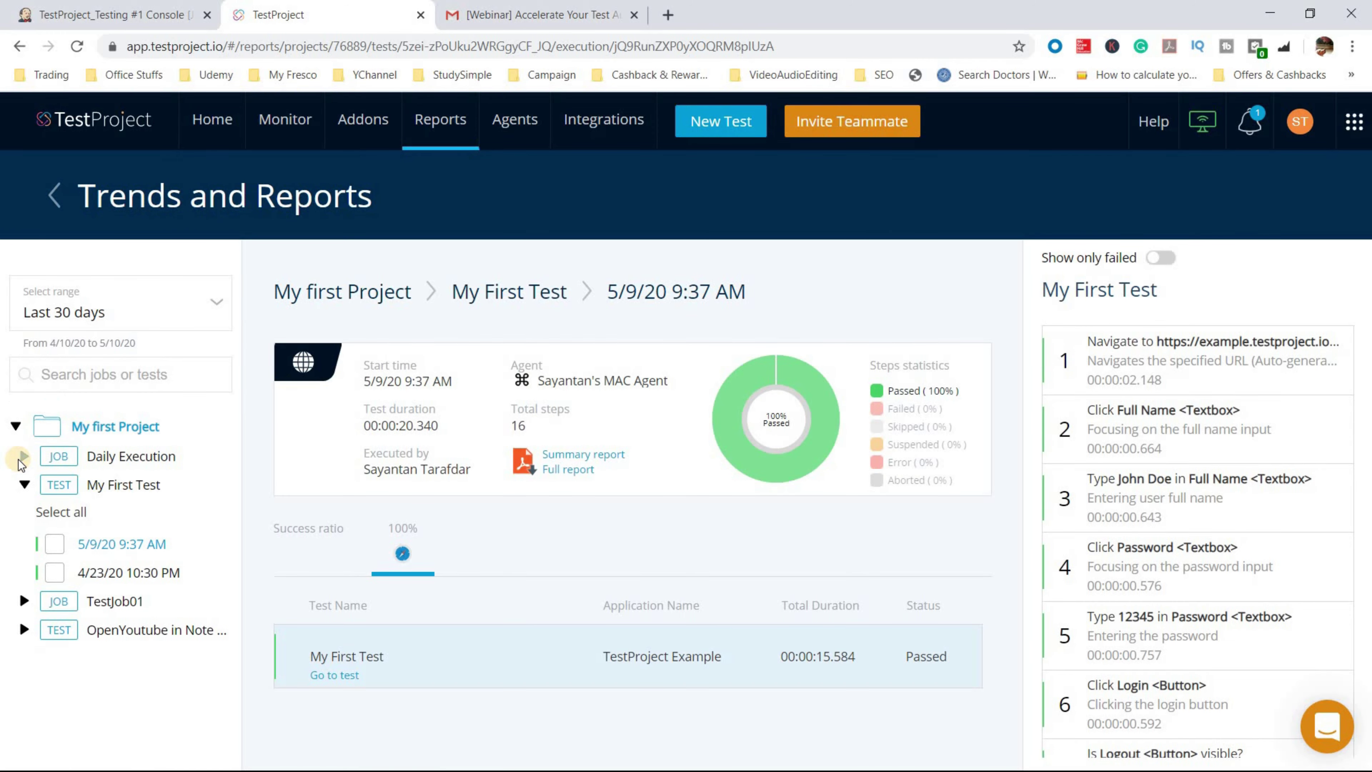
- Expand Daily Execution in the Reports tree and open its 5/10/20 6:56 PM run report
left_click(24, 456)
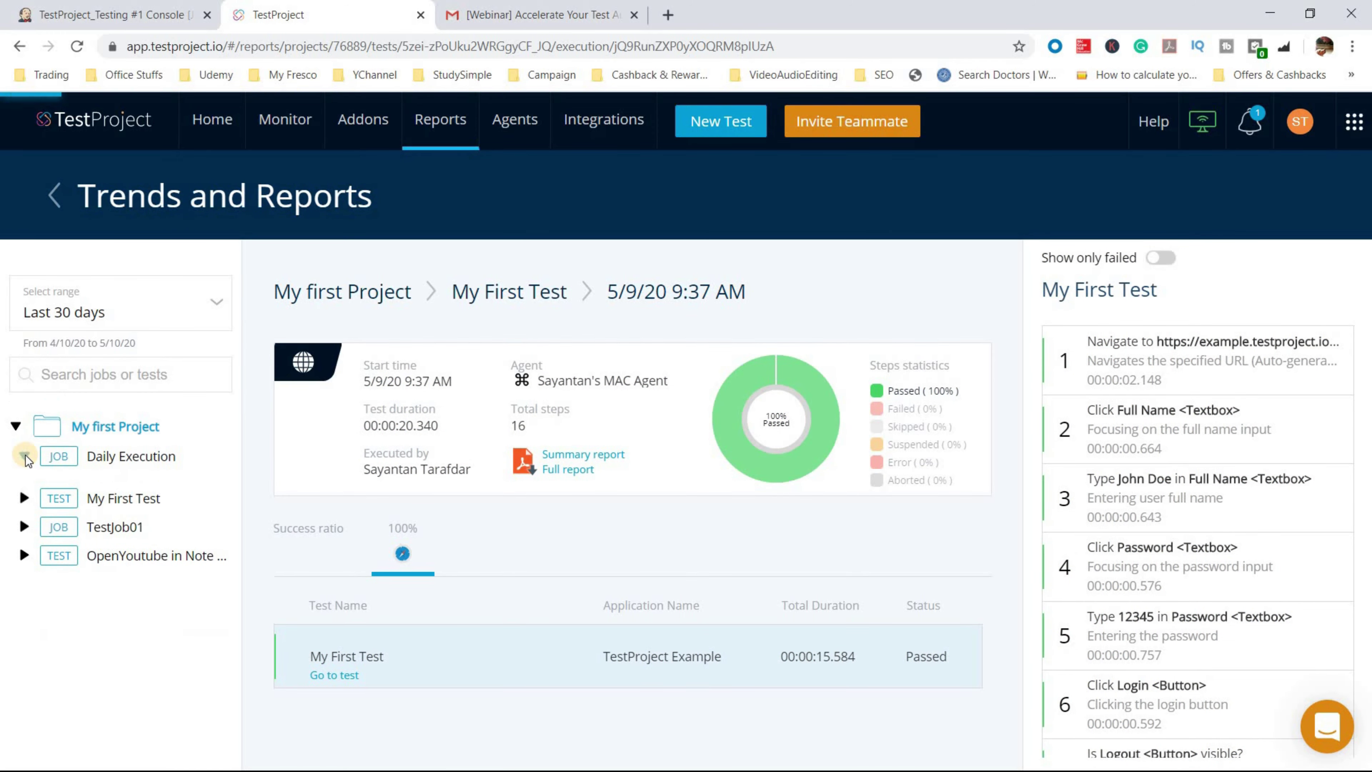
left_click(25, 457)
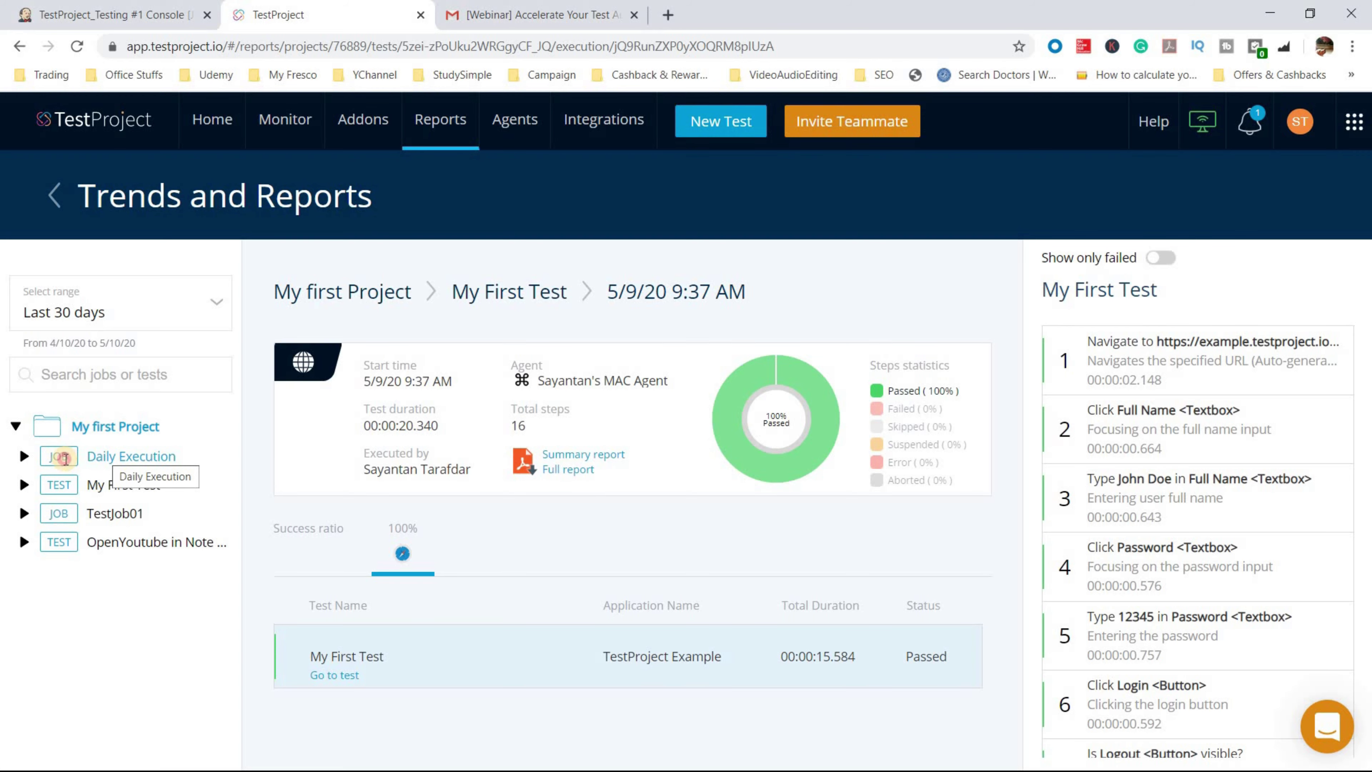
left_click(29, 458)
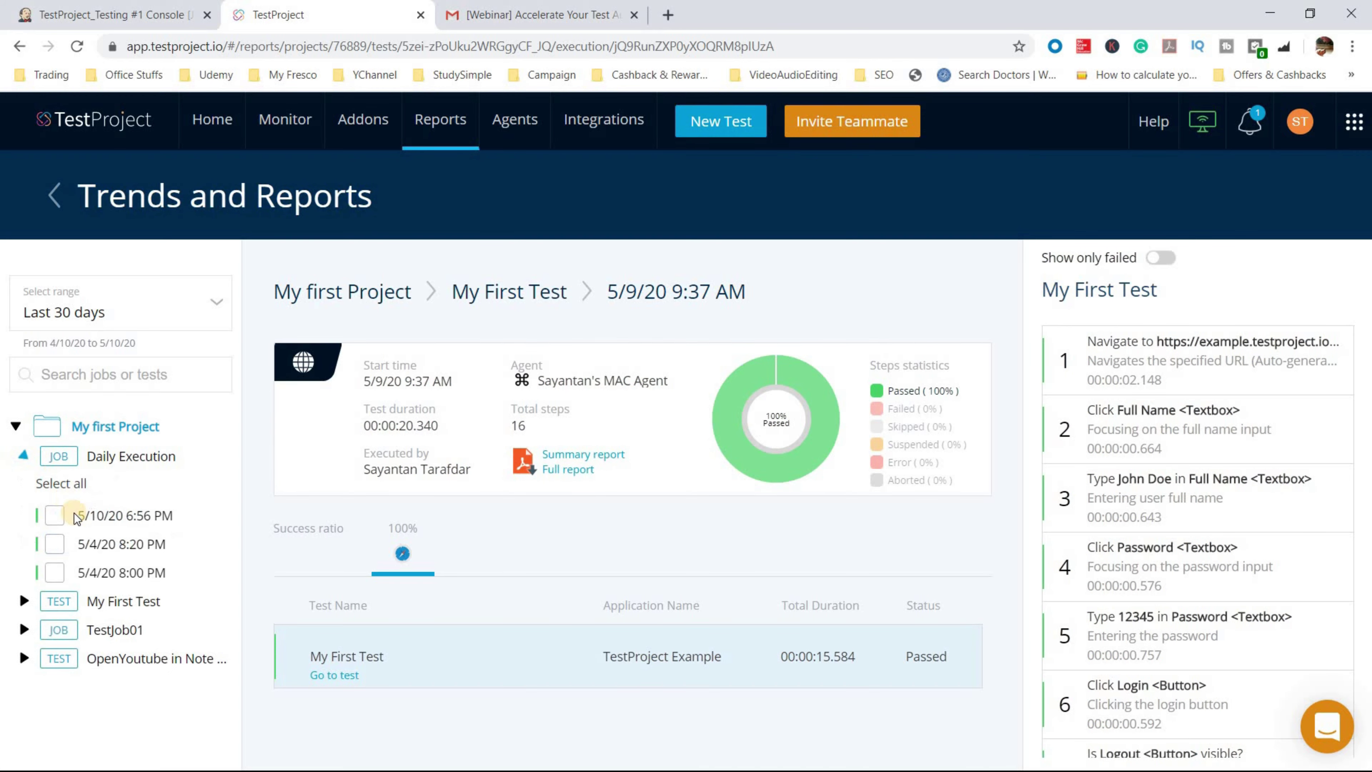
left_click(96, 522)
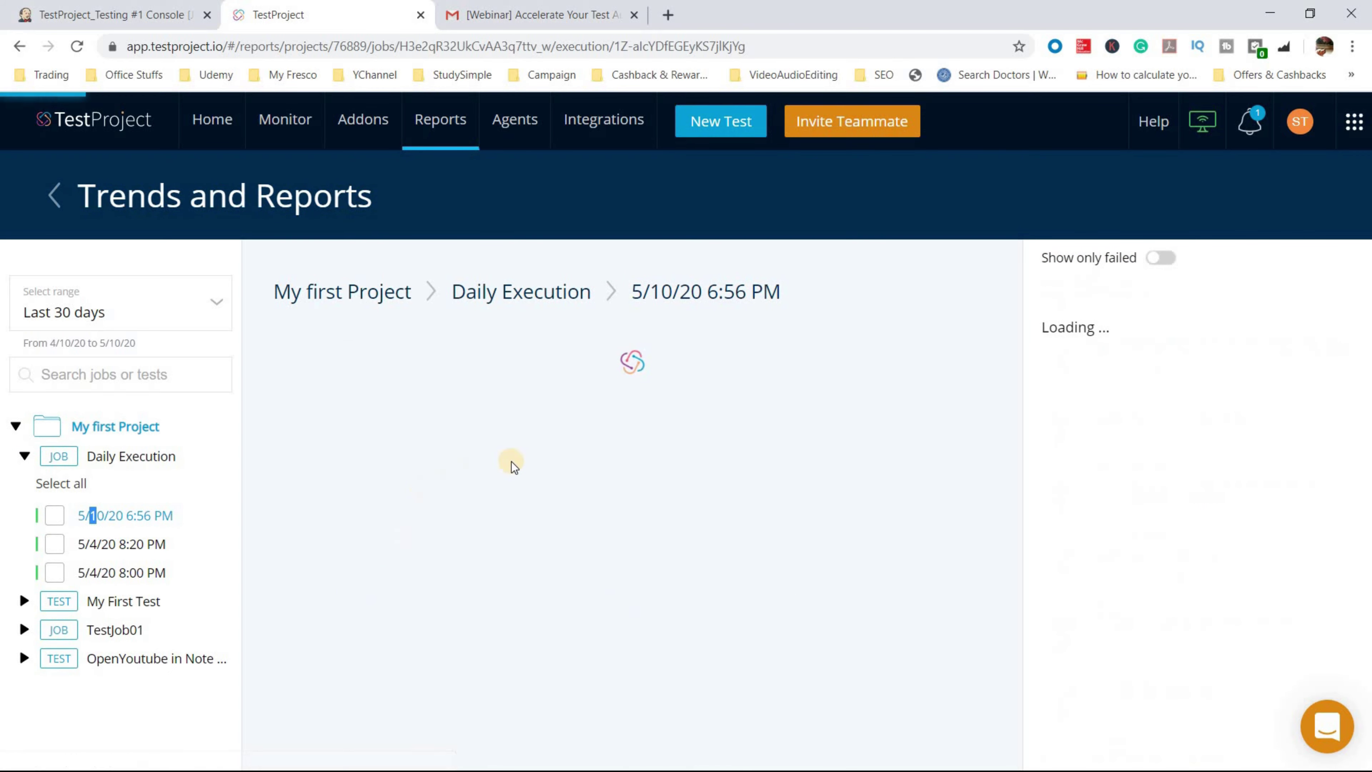